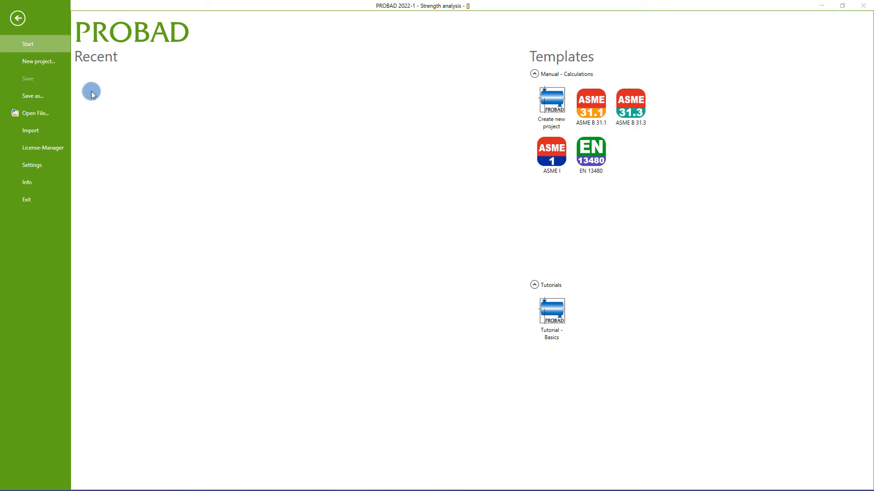
- Create a new project file named YouTube-Probad_Introduction in the PROBAD-DATA folder on drive D
{"action": "left_click", "coordinate": [60, 63]}
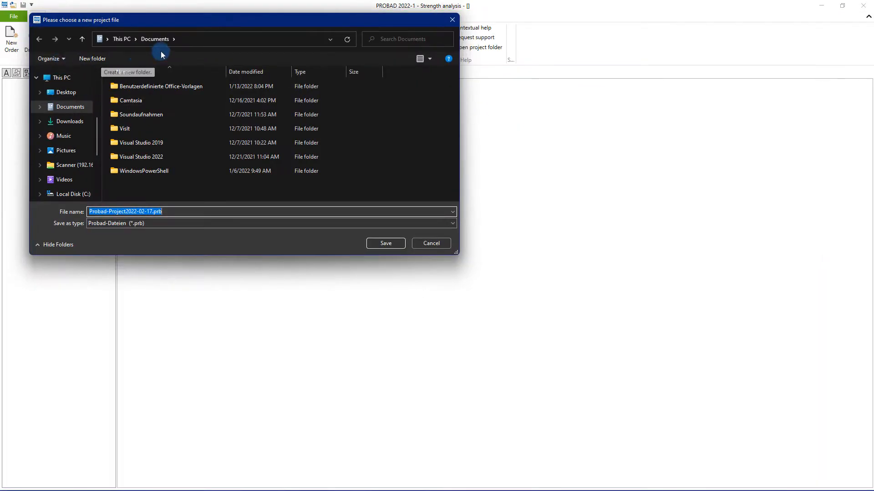
{"action": "left_click", "coordinate": [238, 42]}
{"action": "type", "text": "D:\\PROBAD-DATA"}
{"action": "key", "text": "Return"}
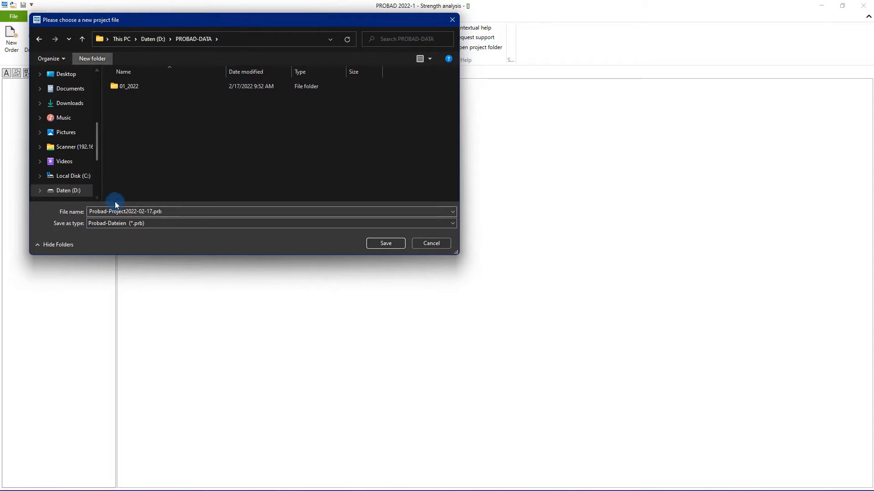
{"action": "left_click", "coordinate": [64, 215]}
{"action": "type", "text": "YouTube-Probad"}
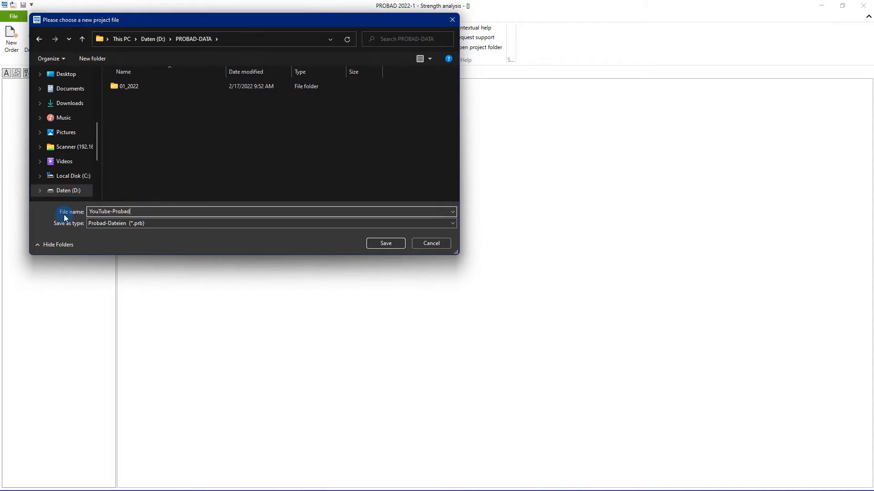
{"action": "type", "text": "_Introduction"}
{"action": "left_click", "coordinate": [381, 243]}
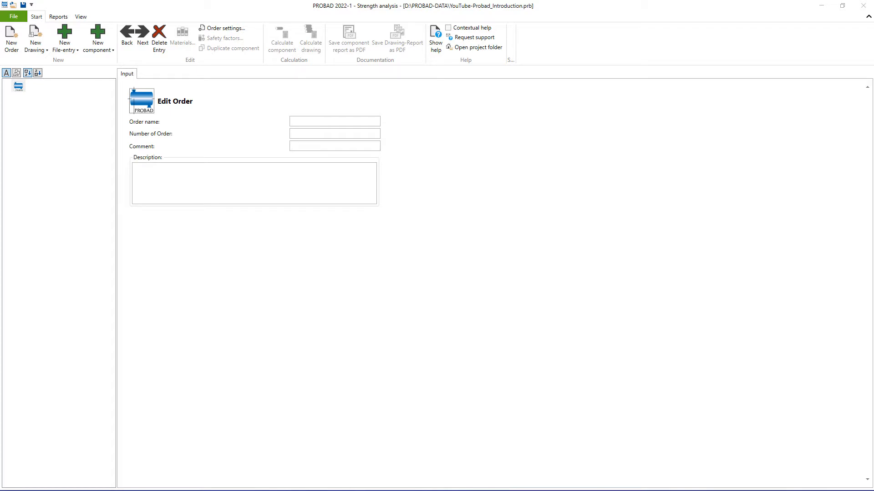
- Name the order Internal Pressure Analysis and enter its order number
{"action": "left_click", "coordinate": [435, 47]}
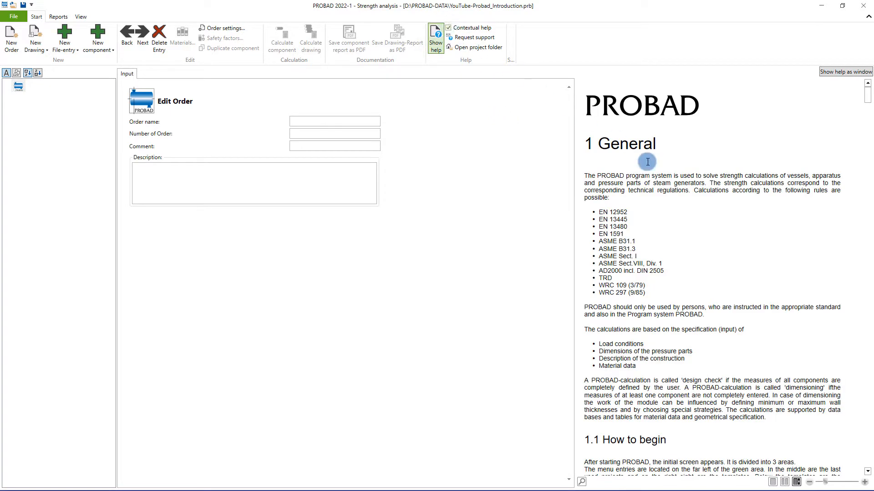
{"action": "left_click", "coordinate": [305, 119]}
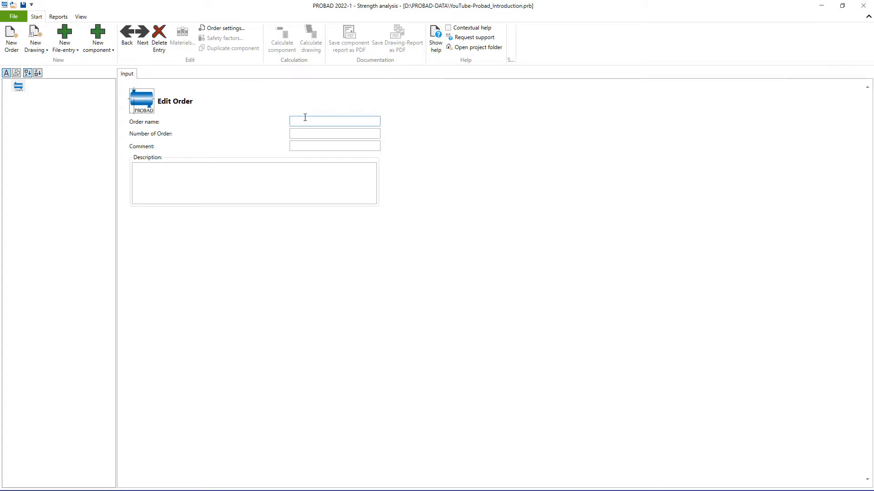
{"action": "type", "text": "Internal Pressure Analysis"}
{"action": "key", "text": "Tab"}
{"action": "type", "text": "20"}
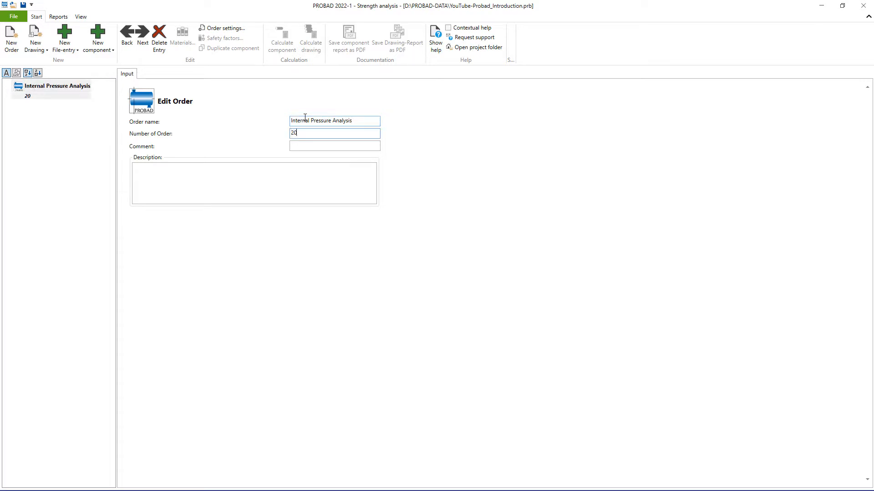
{"action": "type", "text": "22-02-17_PRB_YT"}
- Add an EN 13480 drawing to the order, named IPA with drawing number 2022-02-17_PRB_CYL
{"action": "left_click", "coordinate": [44, 47]}
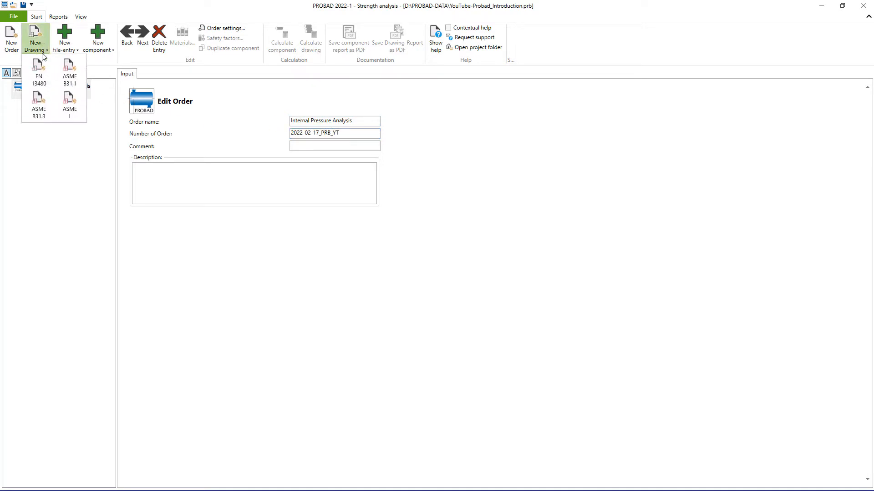
{"action": "left_click", "coordinate": [45, 76]}
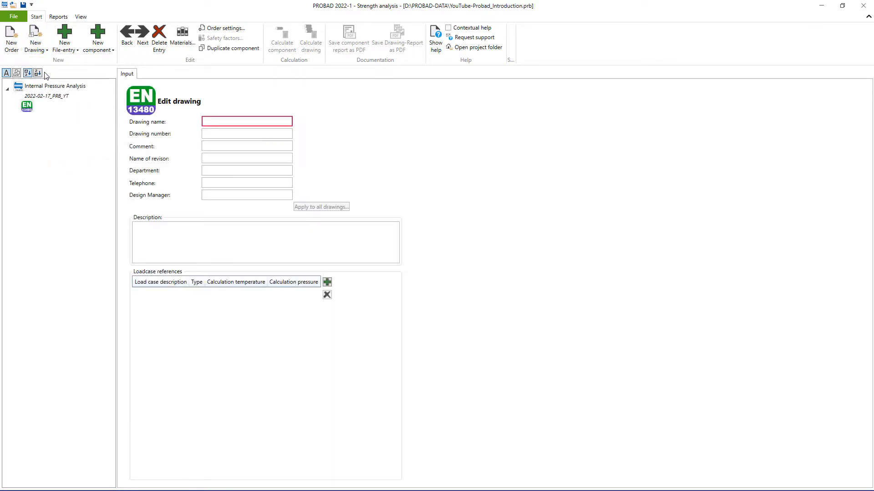
{"action": "left_click", "coordinate": [212, 119]}
{"action": "type", "text": "IPA"}
{"action": "key", "text": "Tab"}
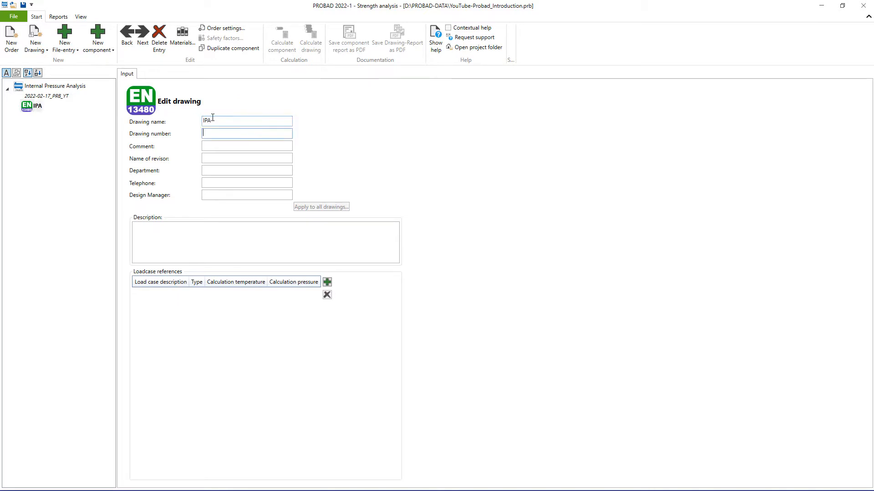
{"action": "type", "text": "2022-02-17_PRB_CYL"}
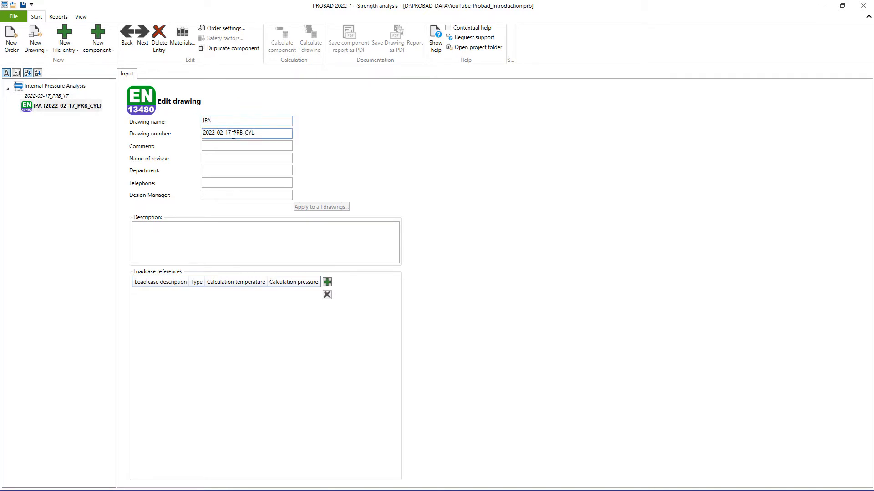
- Add a load case described as Loadcase 1 with calculation pressures of 1.6 MPa inside and 0.1 MPa outside
{"action": "left_click", "coordinate": [327, 282]}
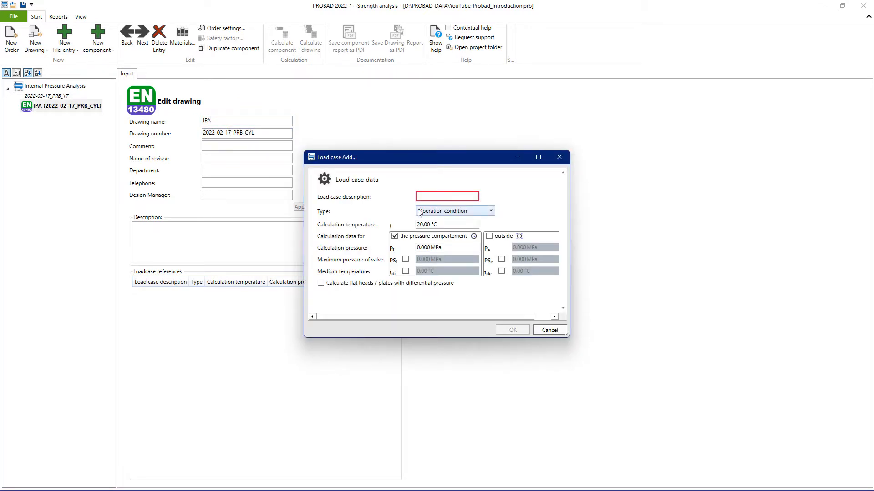
{"action": "type", "text": "Loadcase 1"}
{"action": "left_click", "coordinate": [427, 247]}
{"action": "type", "text": "1."}
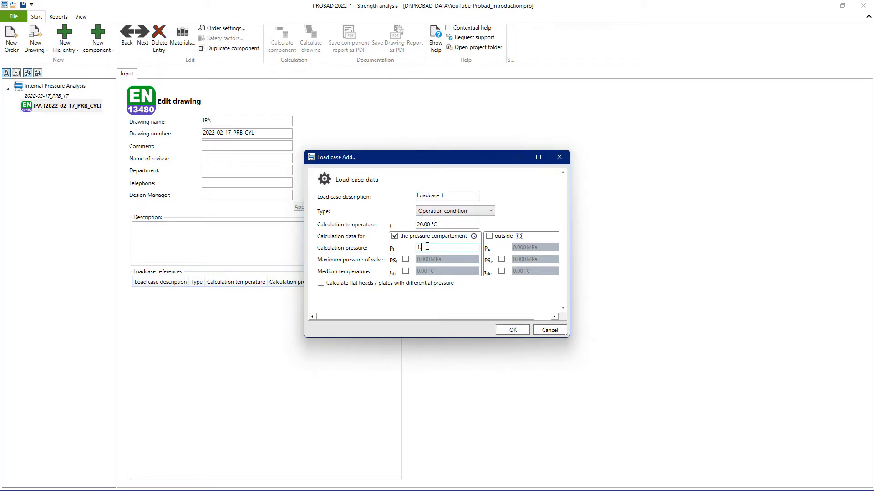
{"action": "type", "text": "6"}
{"action": "left_click", "coordinate": [493, 237]}
{"action": "left_click", "coordinate": [521, 247]}
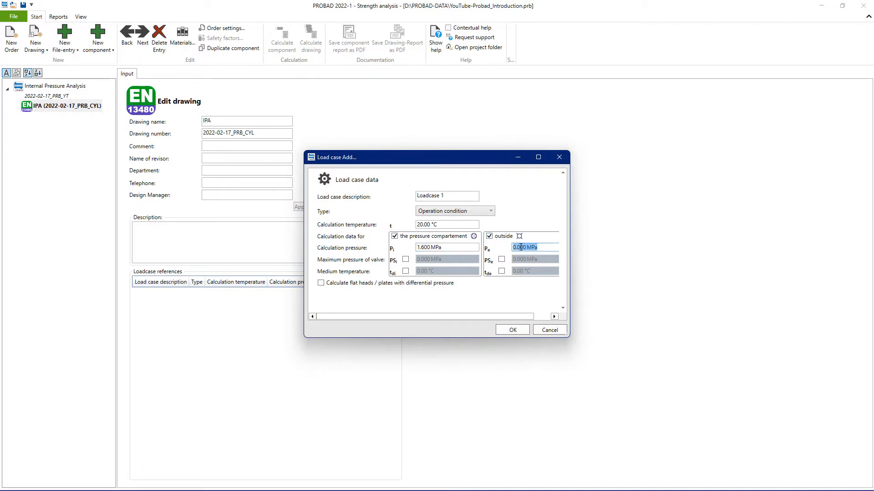
{"action": "type", "text": "0.1"}
{"action": "left_click", "coordinate": [512, 330]}
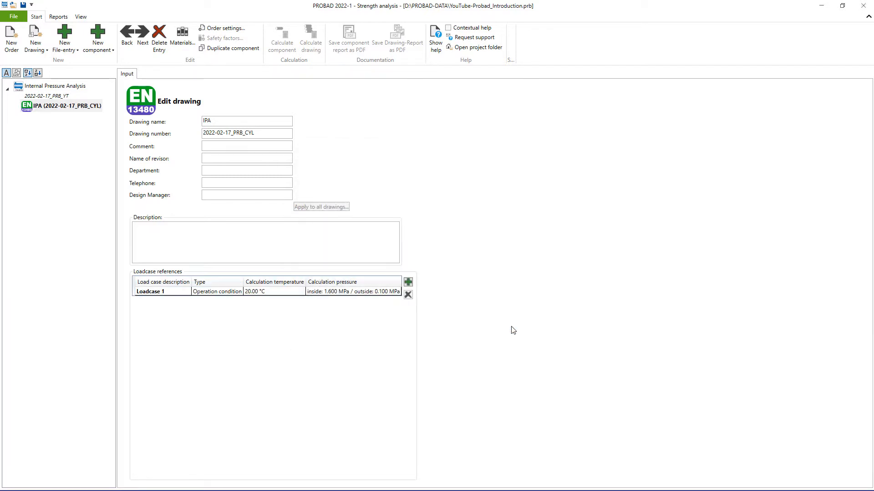
- Add a cylinder file entry to the drawing with file name Jacket and position number J1
{"action": "left_click", "coordinate": [59, 49]}
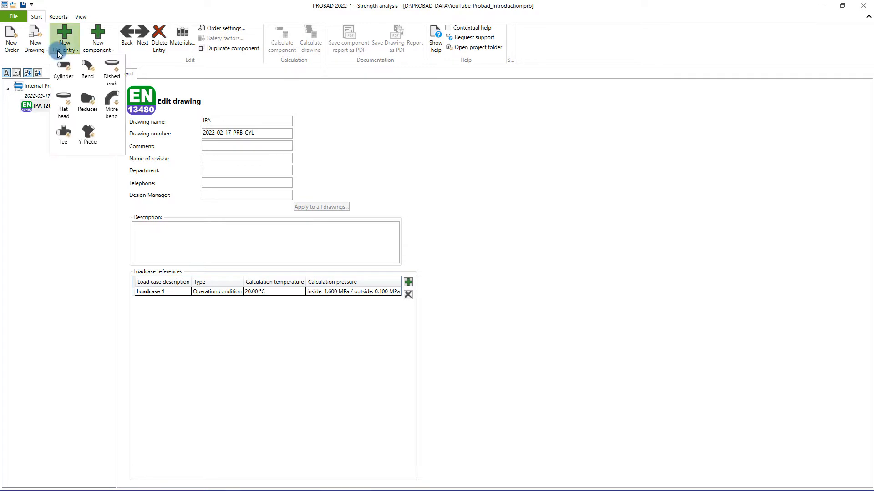
{"action": "left_click", "coordinate": [65, 70]}
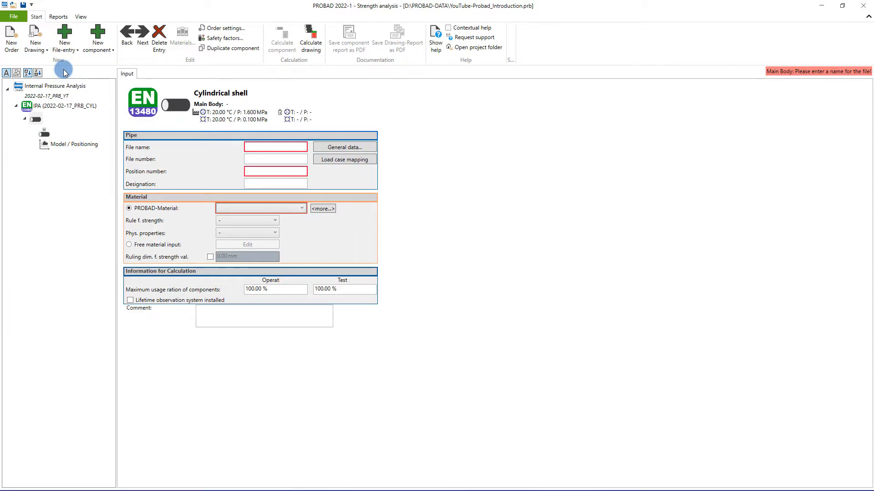
{"action": "left_click", "coordinate": [255, 146]}
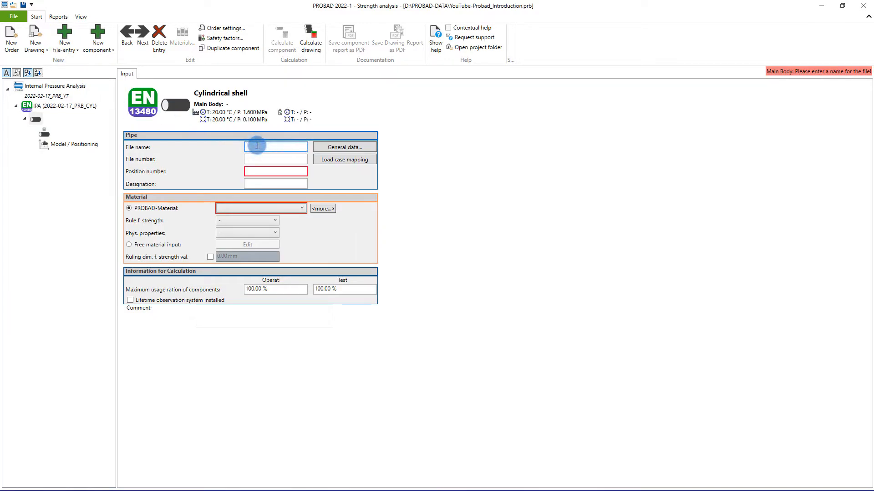
{"action": "type", "text": "Jacket"}
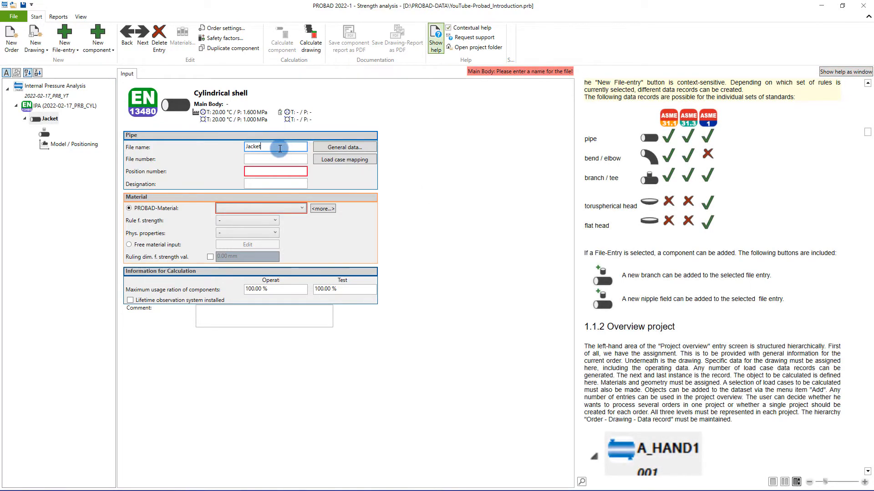
{"action": "key", "text": "Tab"}
{"action": "key", "text": "Tab"}
{"action": "type", "text": "J1"}
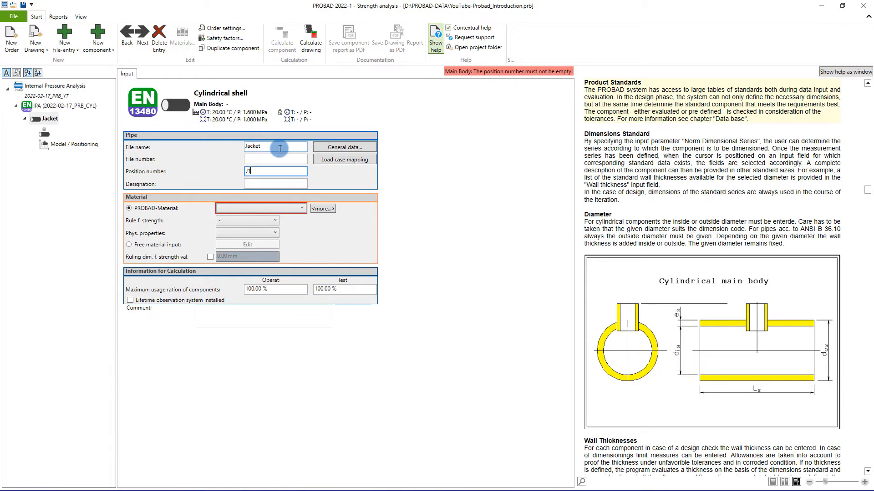
- Filter the material database for the jacket by material number 1.0345 and product type Tube / seamless
{"action": "left_click", "coordinate": [274, 208]}
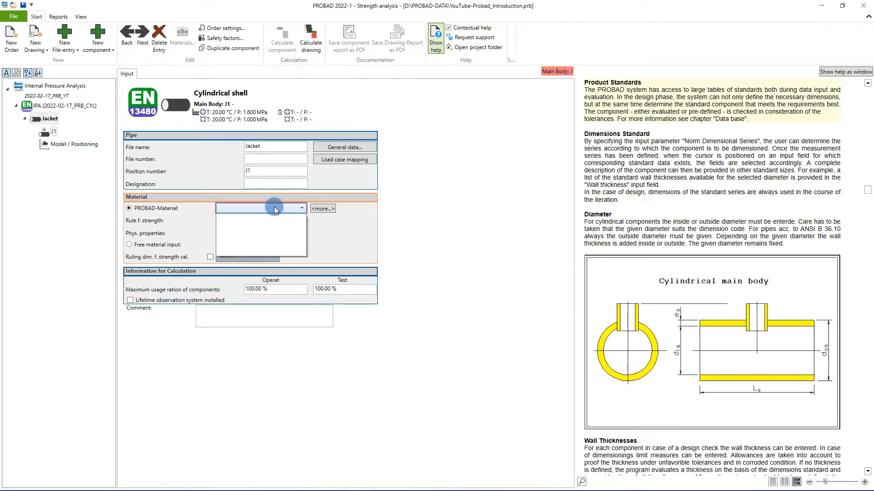
{"action": "left_click", "coordinate": [322, 207]}
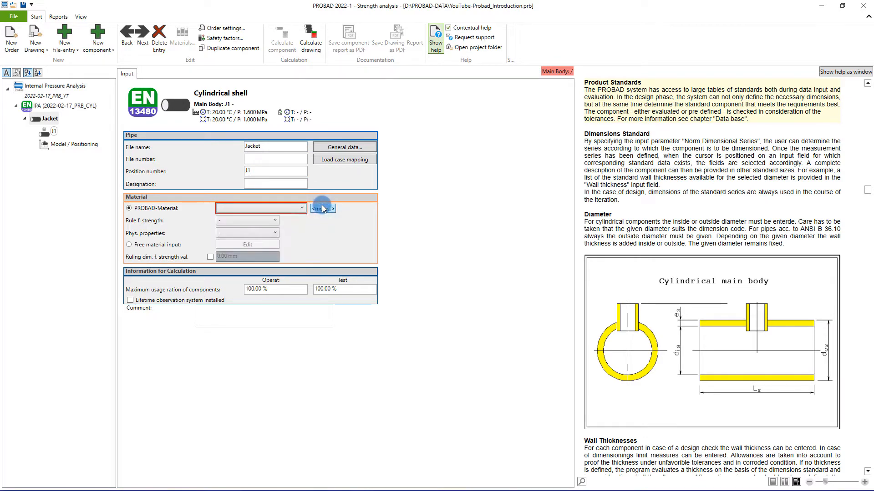
{"action": "left_click", "coordinate": [308, 104]}
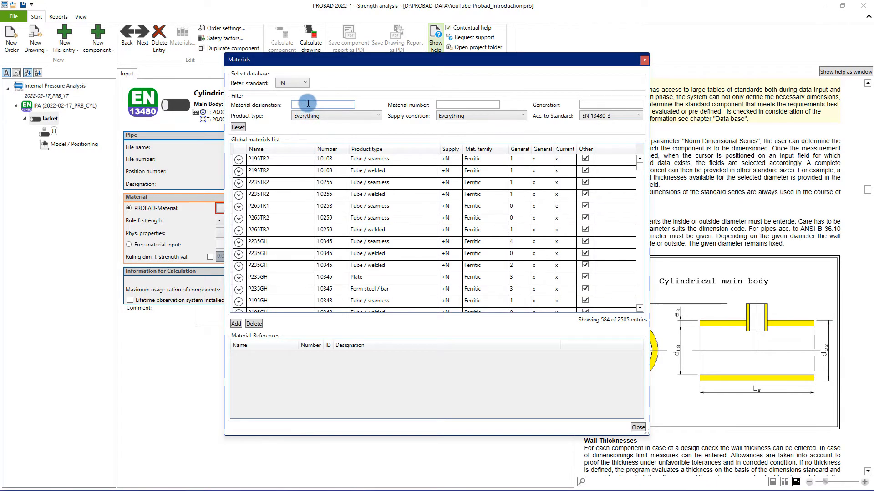
{"action": "left_click", "coordinate": [449, 104]}
{"action": "type", "text": "1"}
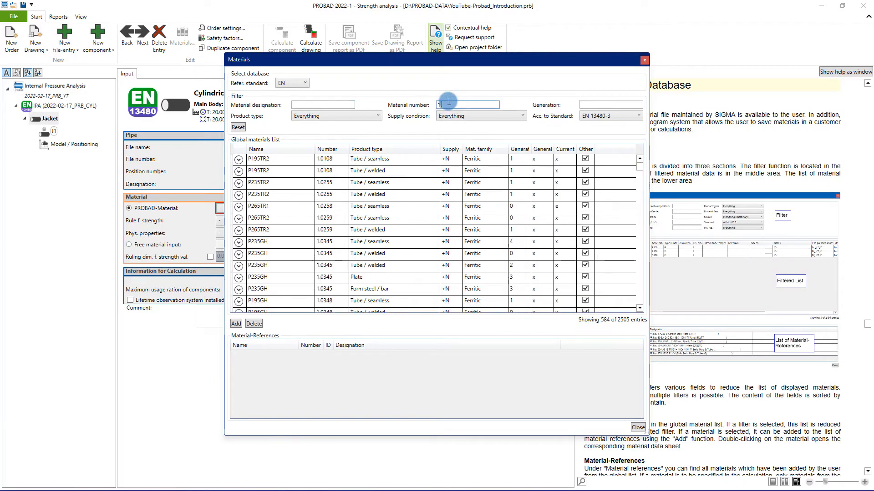
{"action": "type", "text": ".0345"}
{"action": "left_click", "coordinate": [587, 117]}
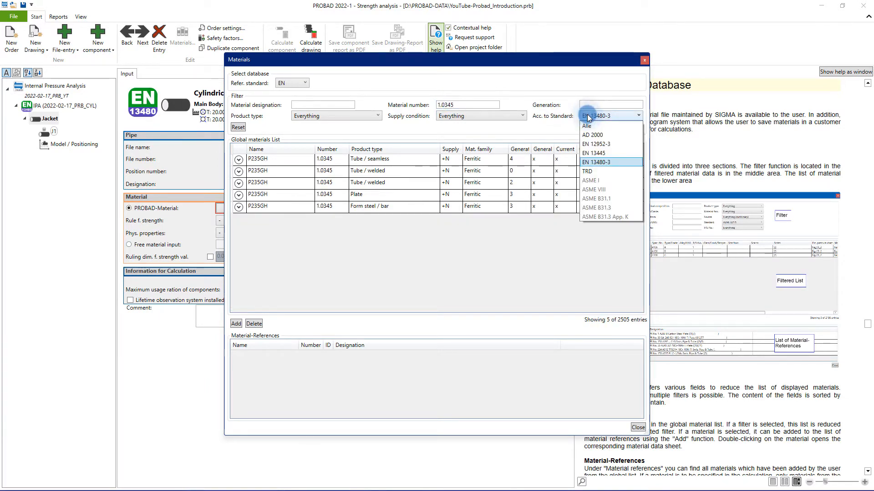
{"action": "left_click", "coordinate": [587, 116]}
{"action": "left_click", "coordinate": [336, 116]}
{"action": "left_click", "coordinate": [325, 142]}
- Add the seamless tube material P235GH to the material references and assign it to the Jacket cylinder
{"action": "left_click", "coordinate": [267, 160]}
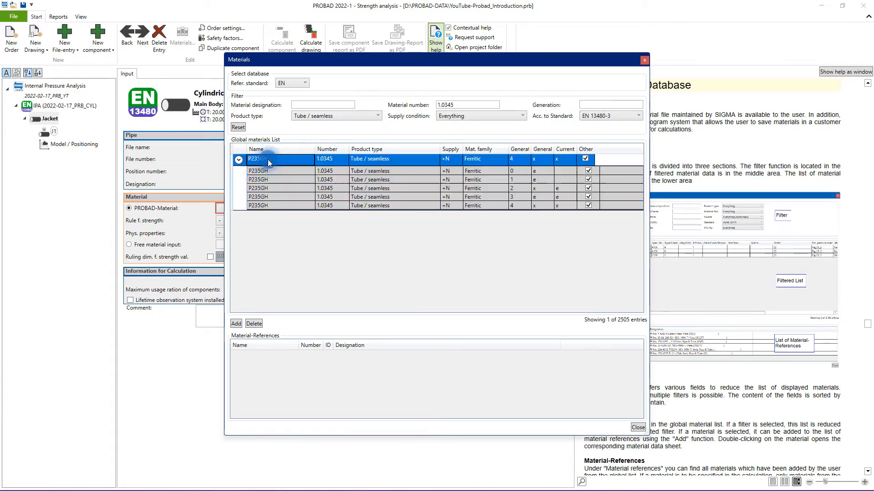
{"action": "left_click", "coordinate": [236, 323]}
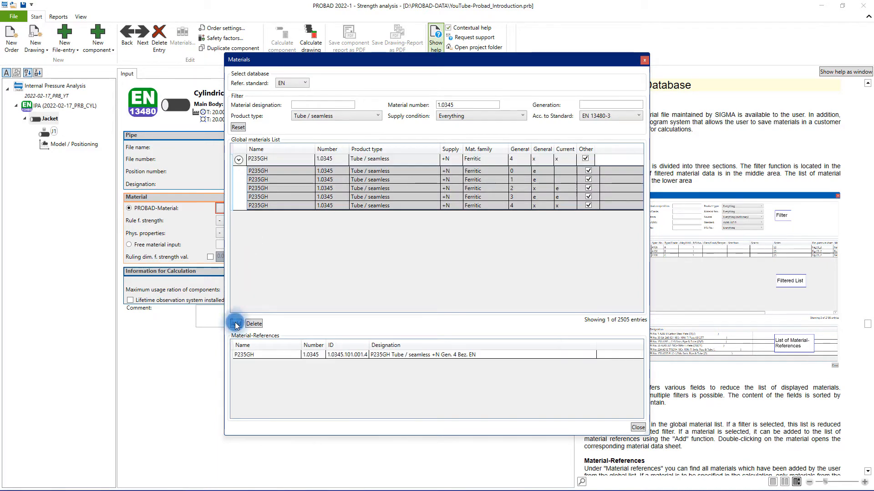
{"action": "left_click", "coordinate": [638, 427]}
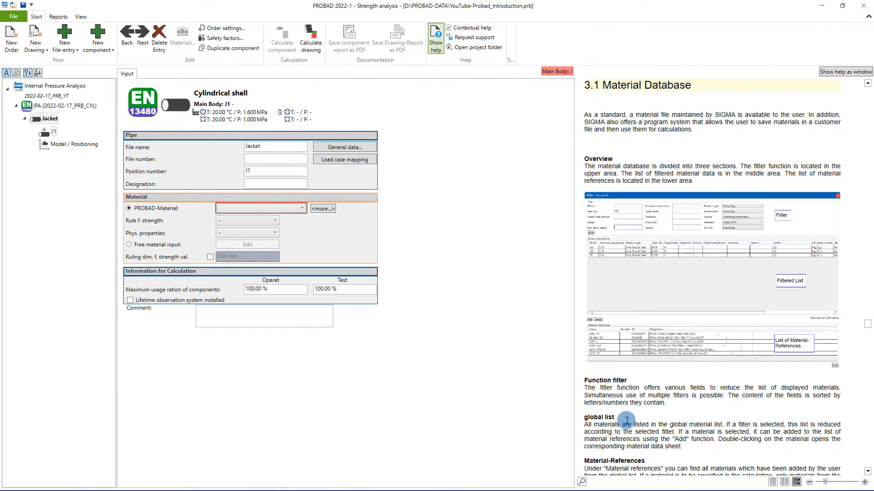
{"action": "left_click", "coordinate": [248, 207]}
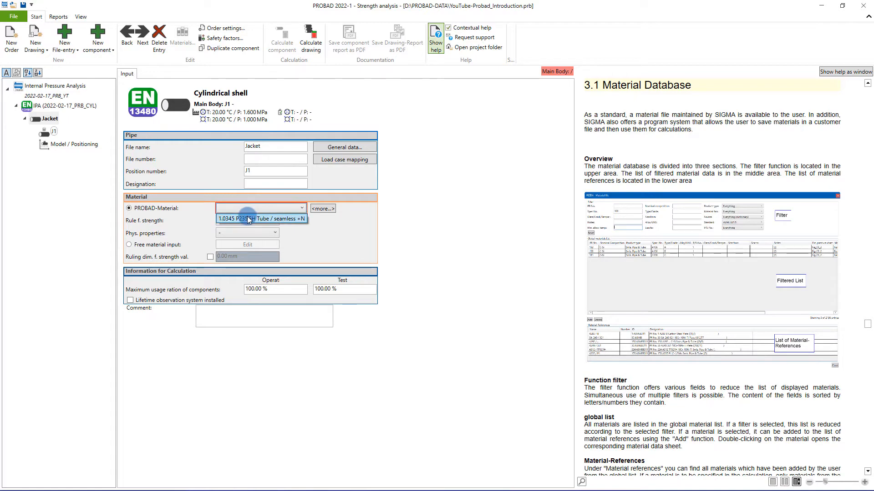
{"action": "left_click", "coordinate": [249, 219]}
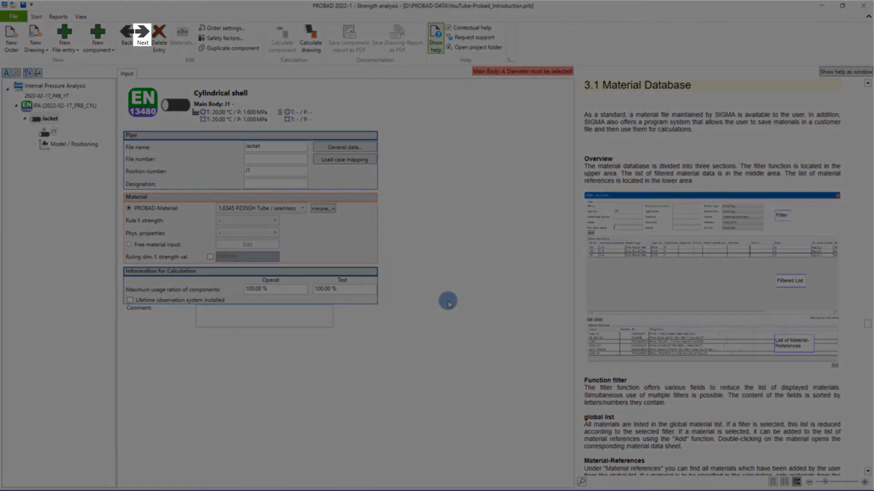
- Set the dimensions standard of cylinder J1 to EN10216-2 12/19 Pipe, seamless
{"action": "left_click", "coordinate": [50, 131]}
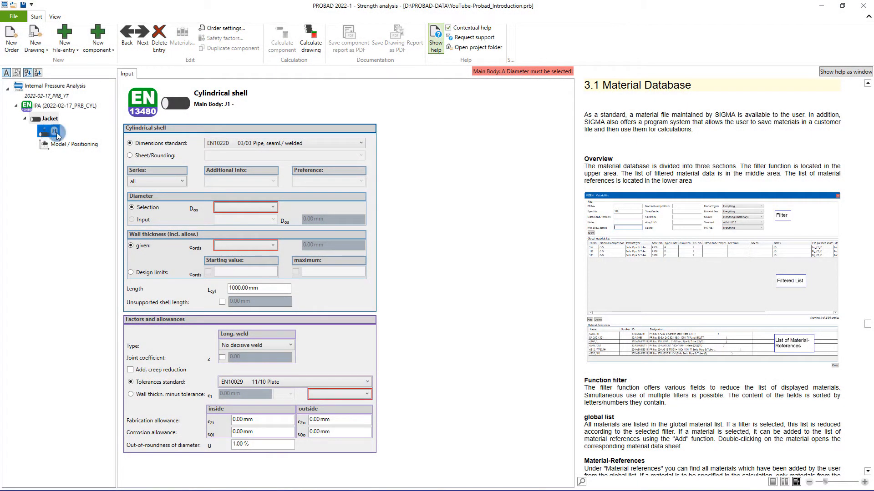
{"action": "left_click", "coordinate": [242, 144]}
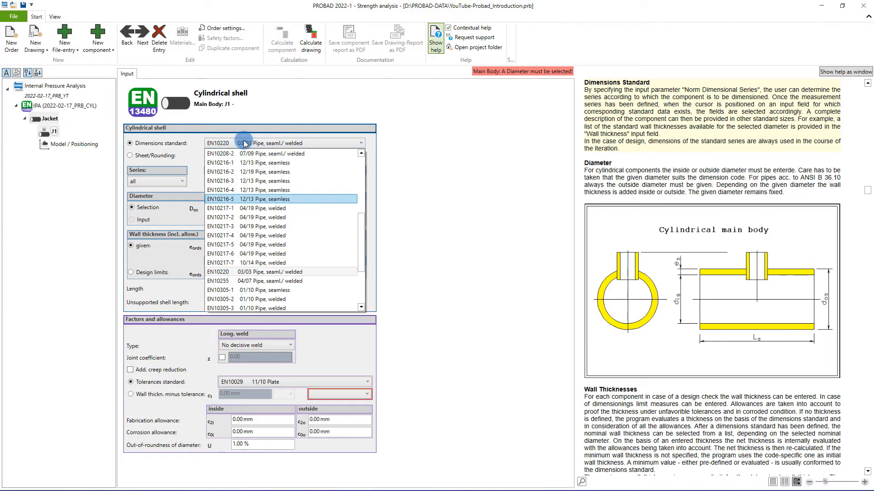
{"action": "left_click", "coordinate": [248, 172]}
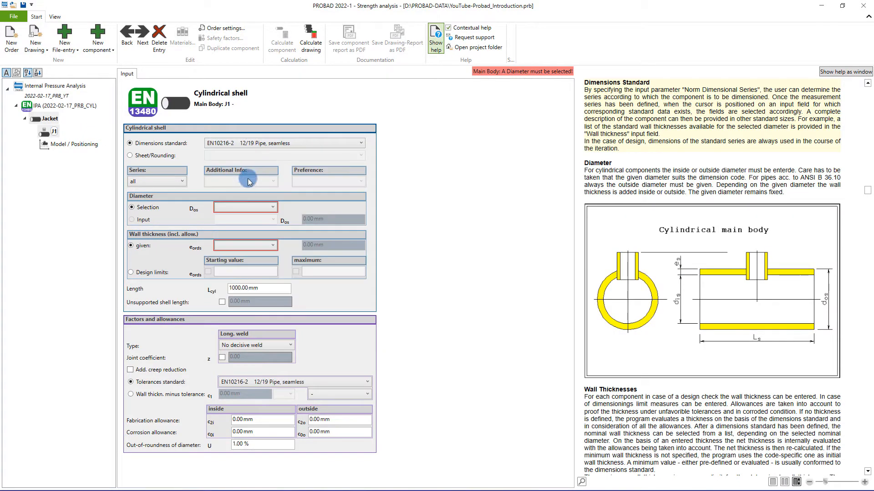
- Set the outside diameter of cylinder J1 to the standard size 610.00 mm R1
{"action": "left_click", "coordinate": [235, 208]}
{"action": "scroll", "coordinate": [252, 263], "scroll_direction": "down", "scroll_amount": 10}
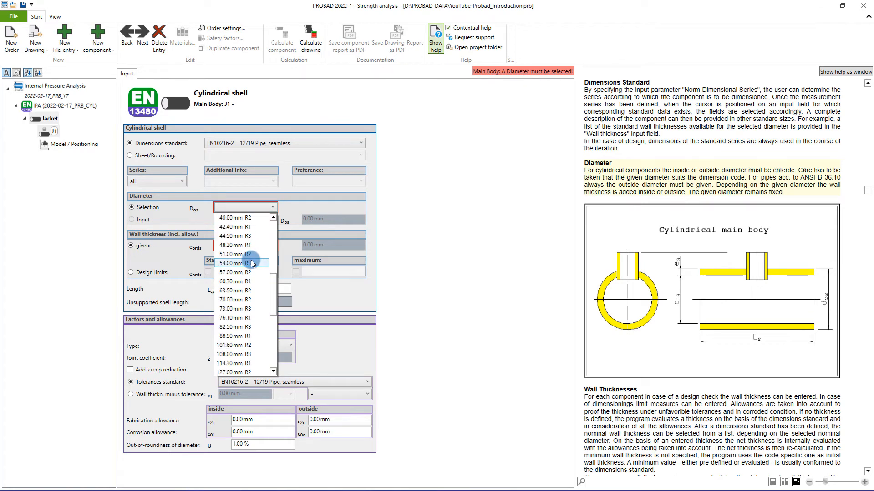
{"action": "scroll", "coordinate": [252, 263], "scroll_direction": "down", "scroll_amount": 3}
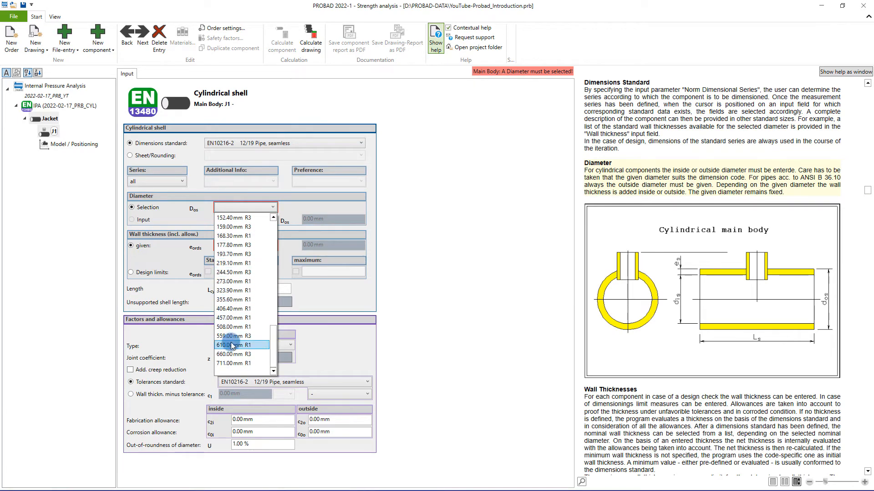
{"action": "left_click", "coordinate": [231, 346]}
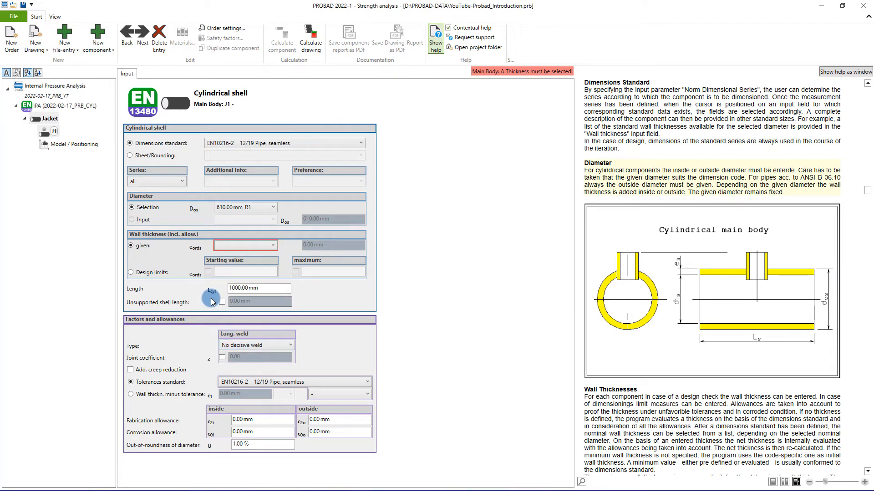
- Switch the wall thickness of cylinder J1 to design limits and set its length to 6000 mm
{"action": "left_click", "coordinate": [131, 272]}
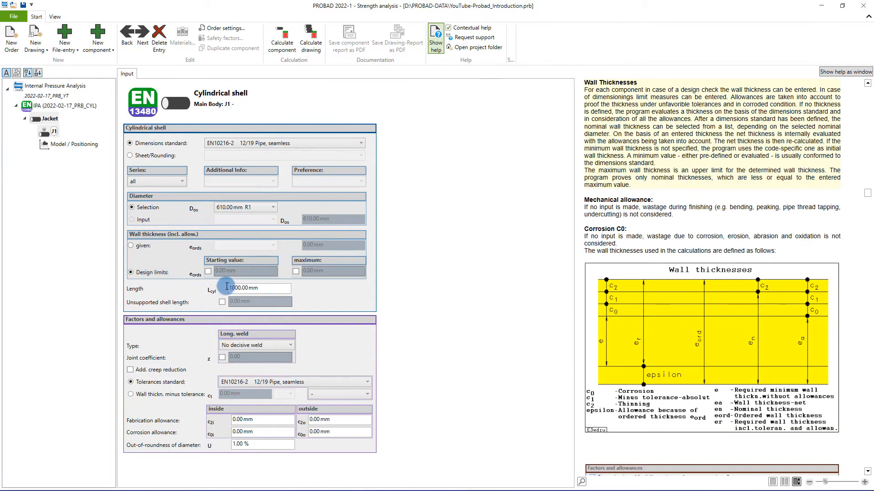
{"action": "left_click", "coordinate": [236, 288]}
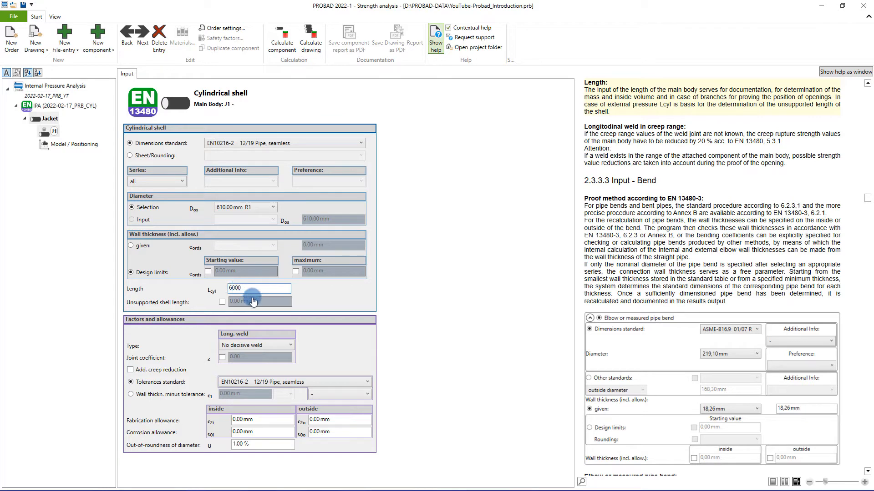
{"action": "left_click", "coordinate": [312, 335]}
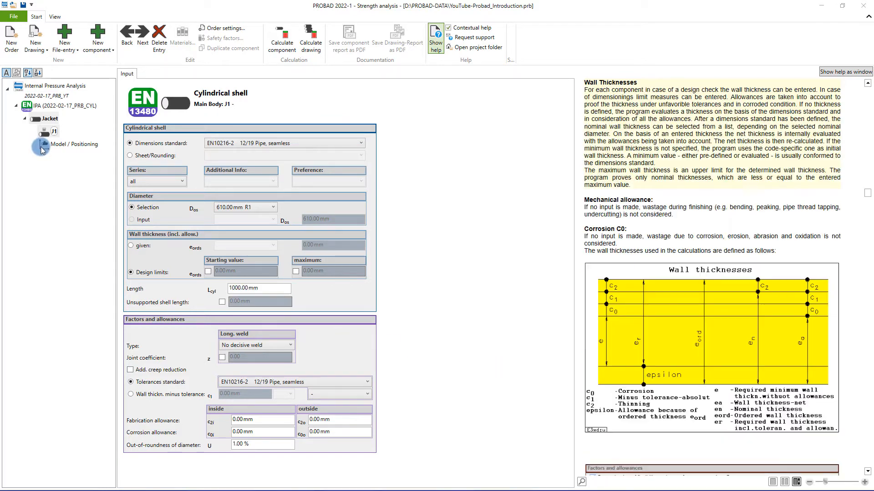
- Add a new branch to the Jacket with position number N1 and designation Outlet
{"action": "left_click", "coordinate": [85, 54]}
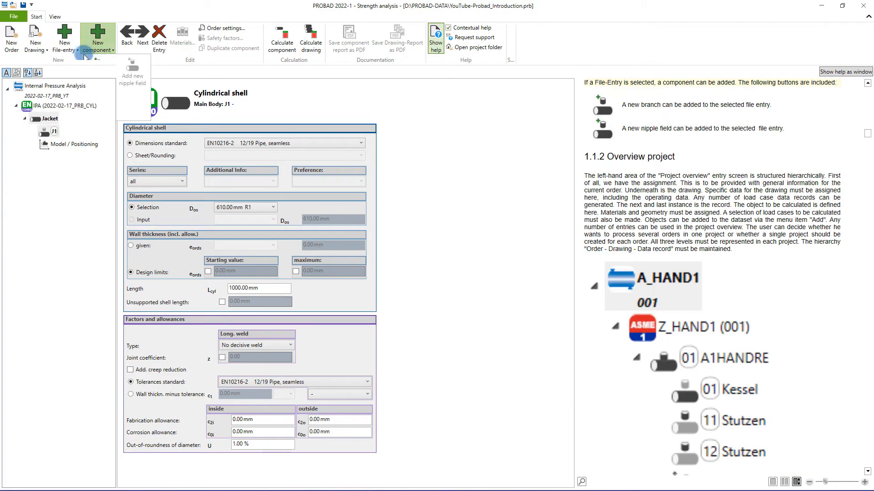
{"action": "left_click", "coordinate": [132, 73]}
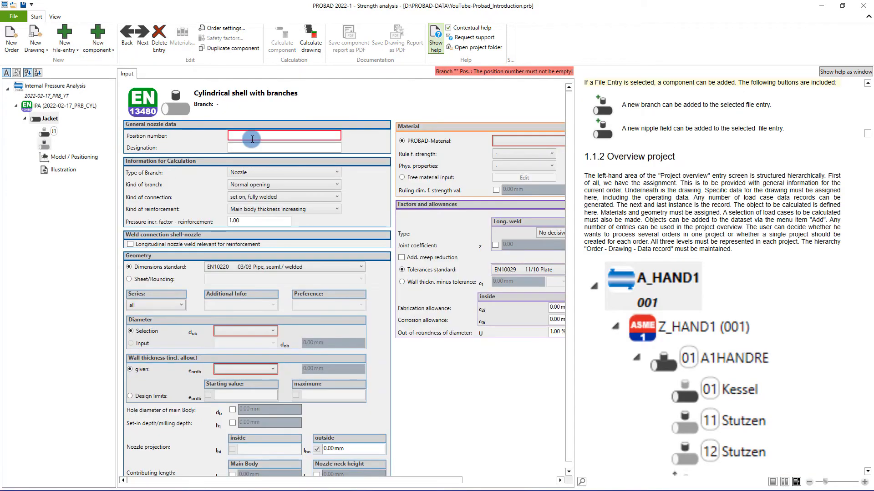
{"action": "left_click", "coordinate": [251, 139]}
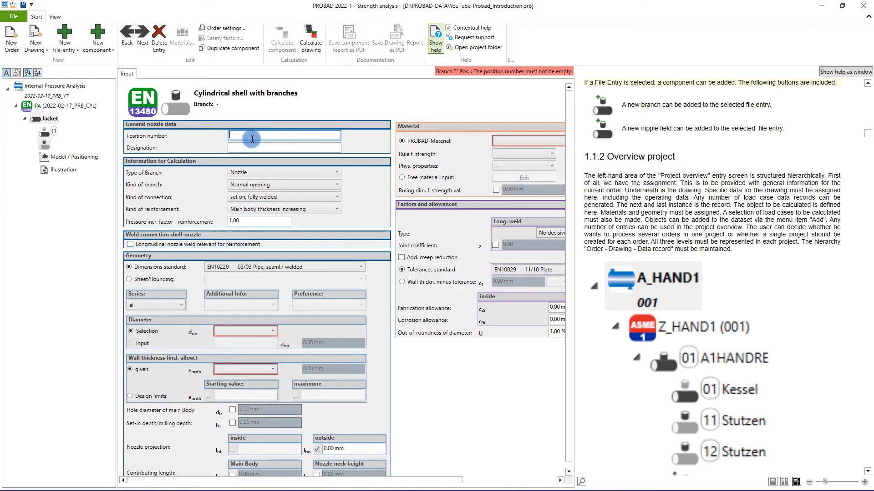
{"action": "type", "text": "N1"}
{"action": "key", "text": "Tab"}
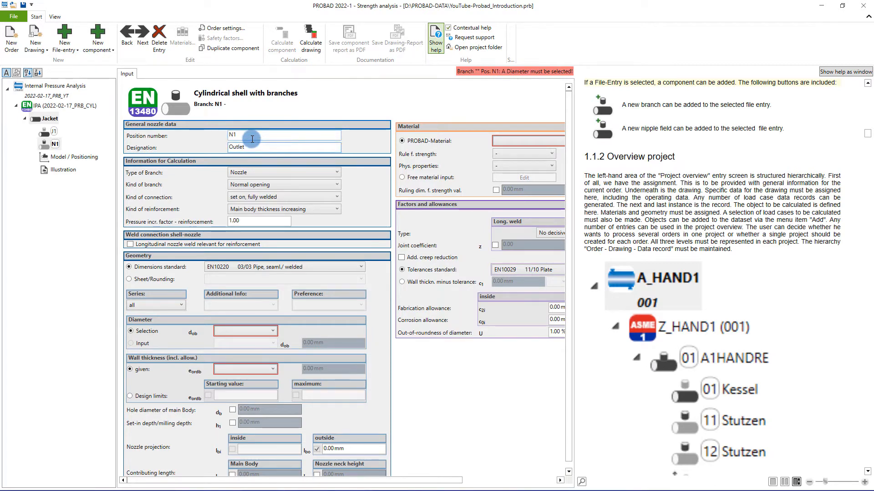
- Keep Nozzle as the branch type of N1 and set its kind of reinforcement to Branch increasing / Pad reinforcement
{"action": "left_click", "coordinate": [252, 172]}
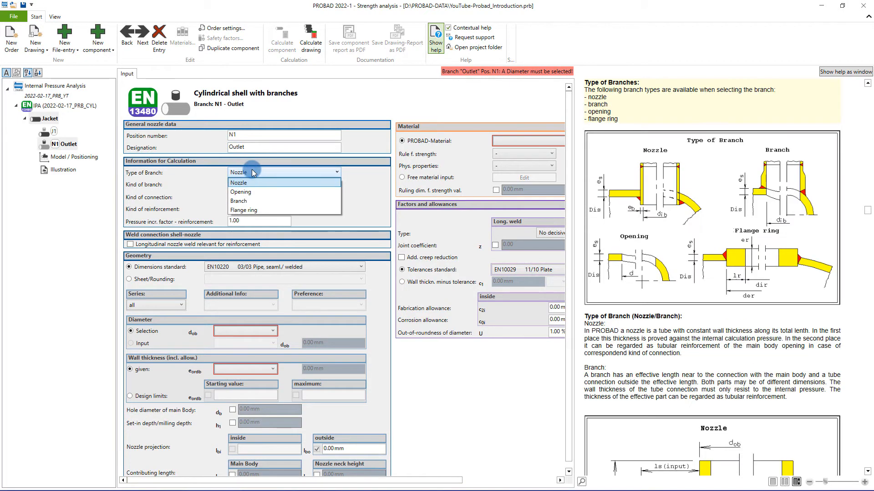
{"action": "left_click", "coordinate": [253, 172]}
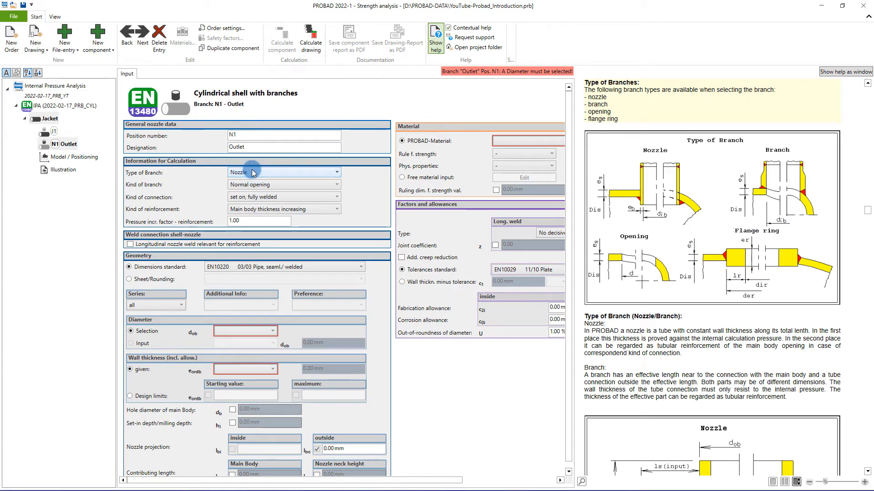
{"action": "left_click", "coordinate": [233, 209]}
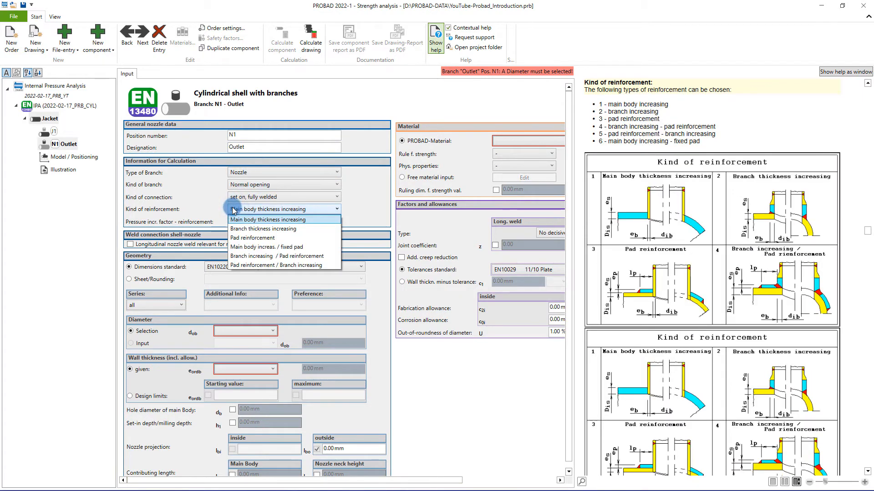
{"action": "left_click", "coordinate": [250, 256]}
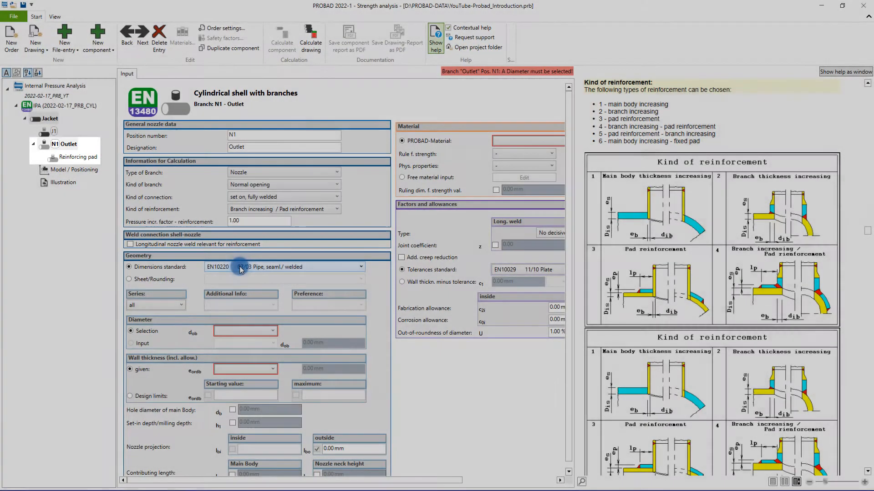
- Set nozzle N1's dimensions standard to EN10216-2 12/19 Pipe, seamless and its outside diameter to 168.30 mm R1
{"action": "left_click", "coordinate": [245, 267]}
{"action": "scroll", "coordinate": [244, 287], "scroll_direction": "up", "scroll_amount": 3}
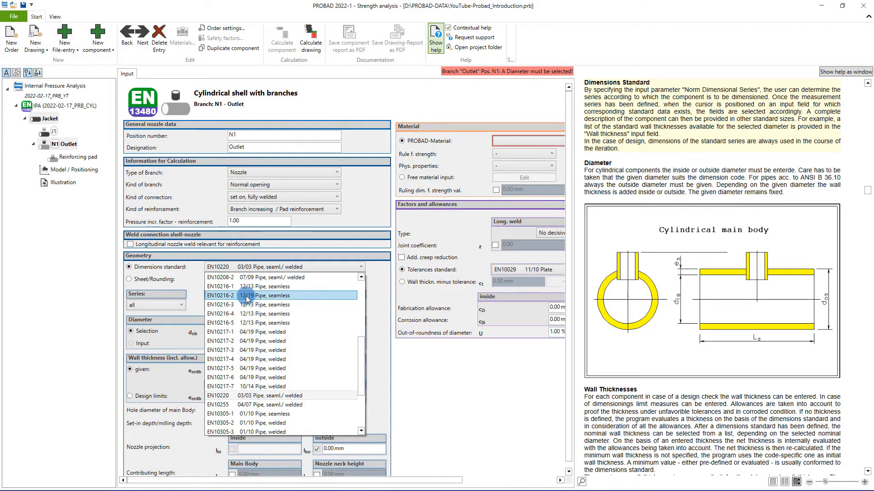
{"action": "left_click", "coordinate": [247, 296]}
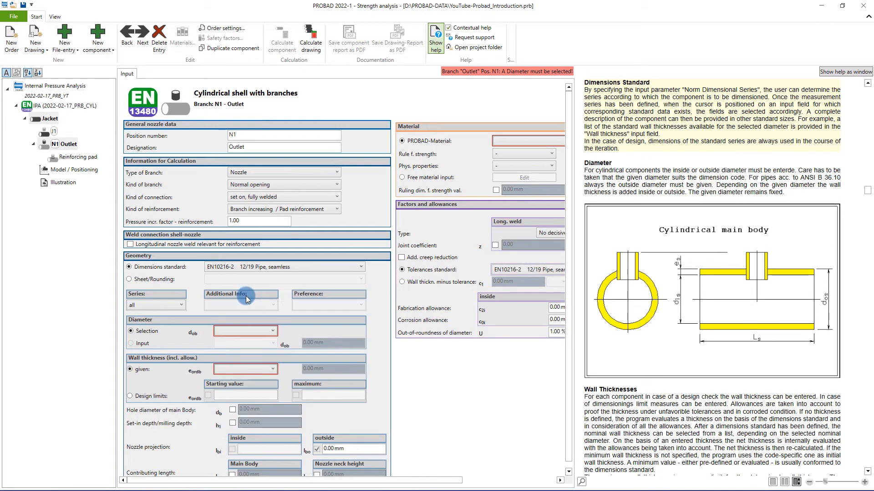
{"action": "left_click", "coordinate": [237, 331]}
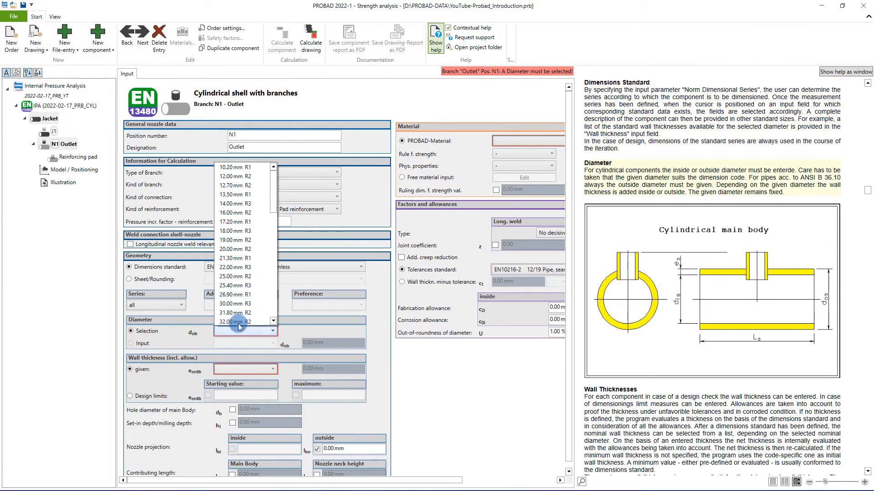
{"action": "scroll", "coordinate": [240, 298], "scroll_direction": "down", "scroll_amount": 3}
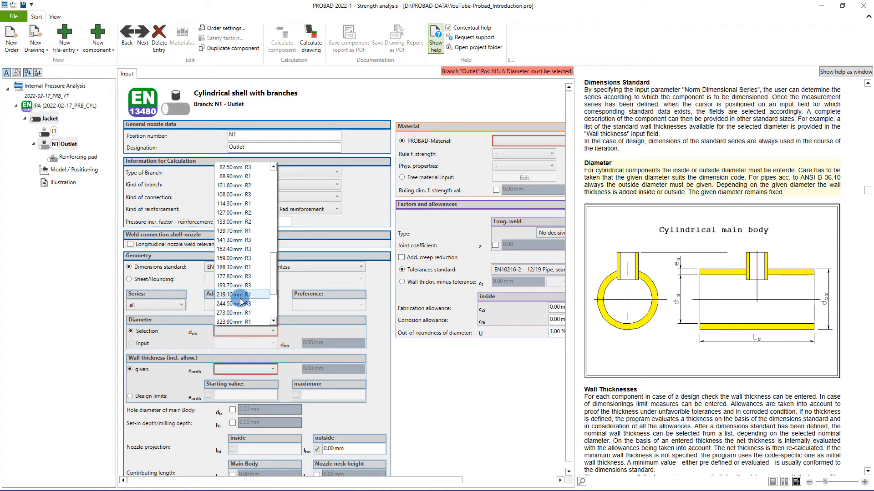
{"action": "left_click", "coordinate": [237, 267]}
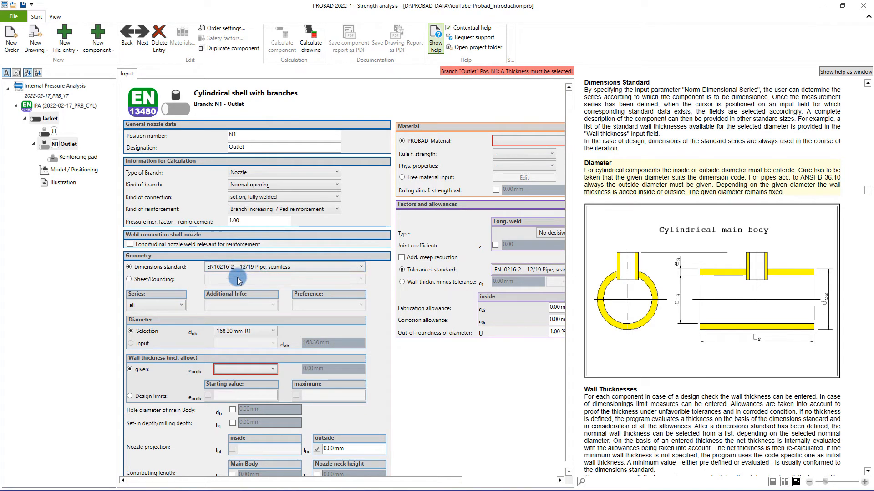
- Set nozzle N1's given wall thickness to 4.50 mm and its outside projection to 150 mm
{"action": "left_click", "coordinate": [233, 368]}
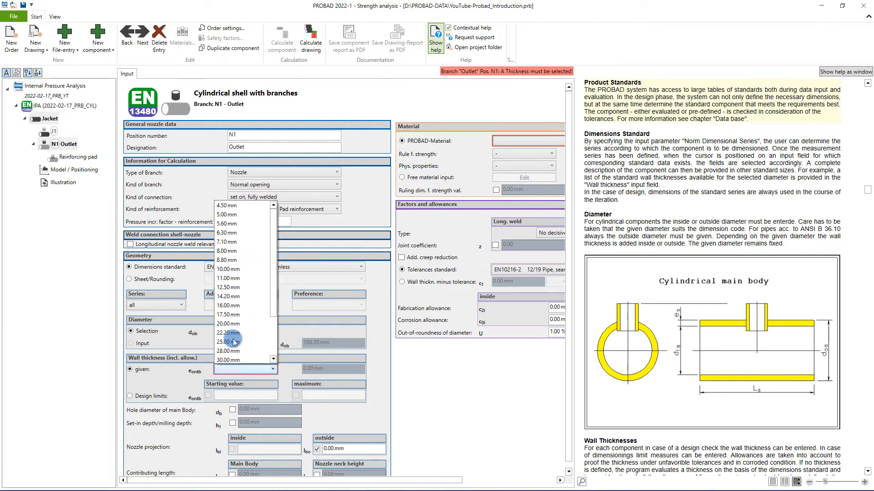
{"action": "scroll", "coordinate": [232, 210], "scroll_direction": "up", "scroll_amount": 2}
{"action": "left_click", "coordinate": [232, 209]}
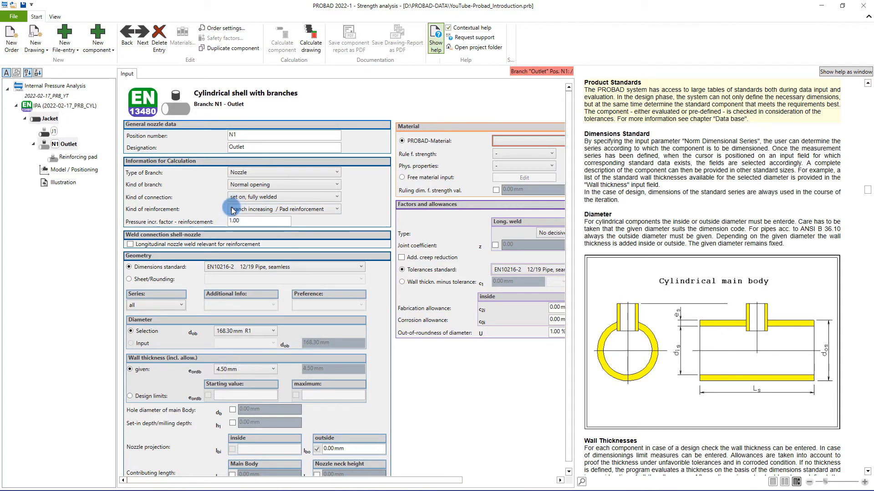
{"action": "left_click", "coordinate": [335, 448]}
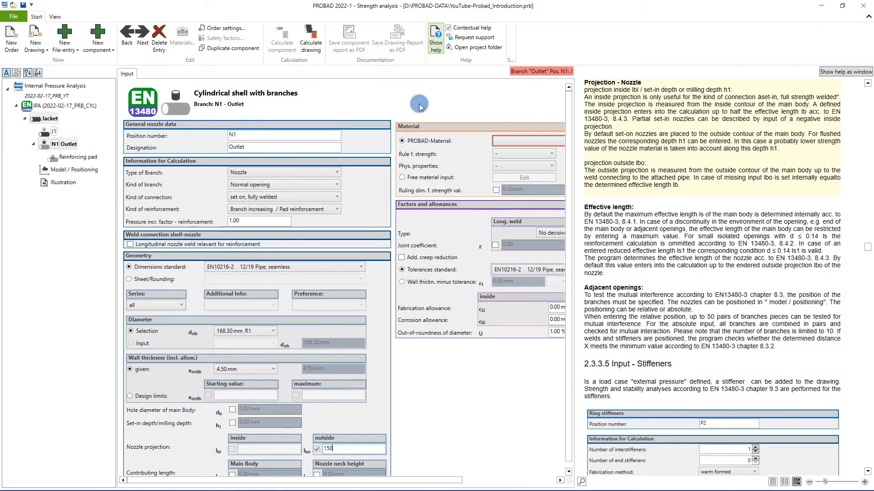
- Hide the help and assign the material 1.0345 P235GH Tube / seamless +N to nozzle N1
{"action": "left_click", "coordinate": [435, 44]}
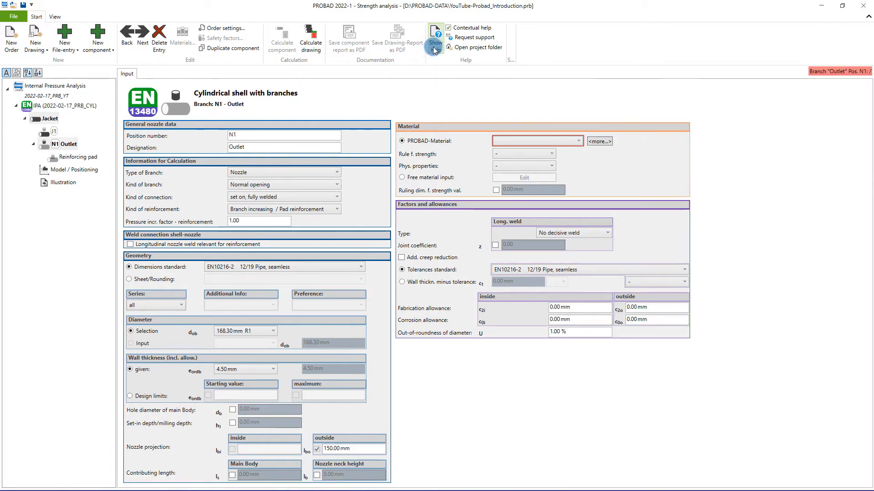
{"action": "left_click", "coordinate": [499, 141]}
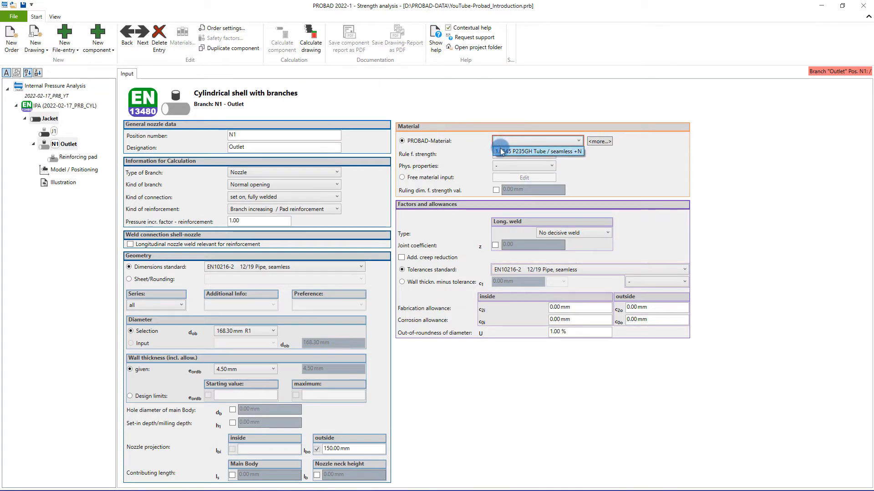
{"action": "left_click", "coordinate": [502, 151]}
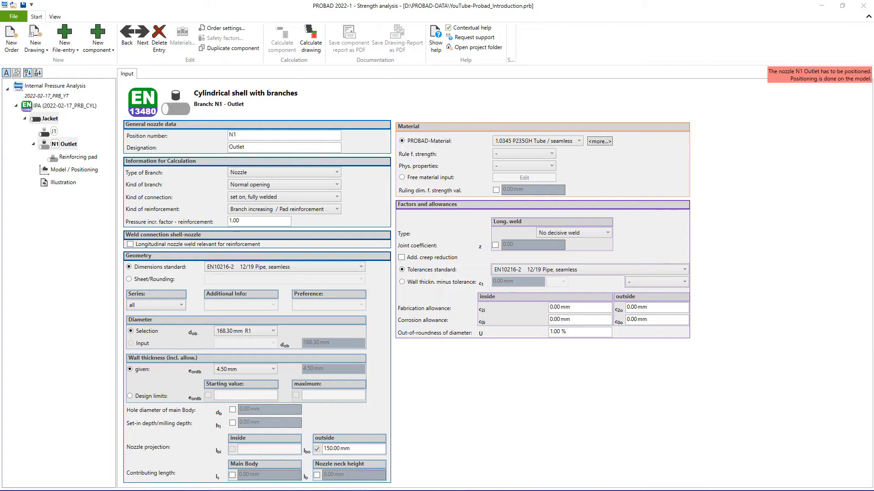
- Give the reinforcing pad of nozzle N1 the position number P1 and an entered pad width of 30 mm
{"action": "left_click", "coordinate": [91, 161]}
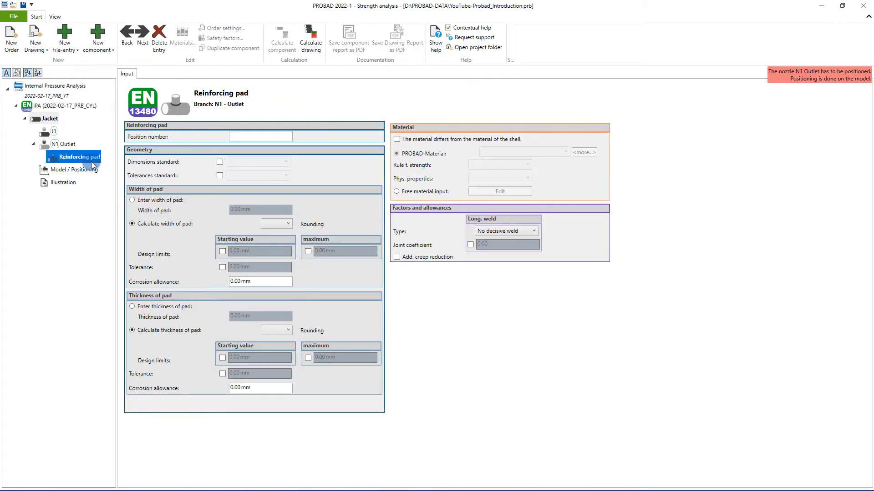
{"action": "left_click", "coordinate": [273, 136]}
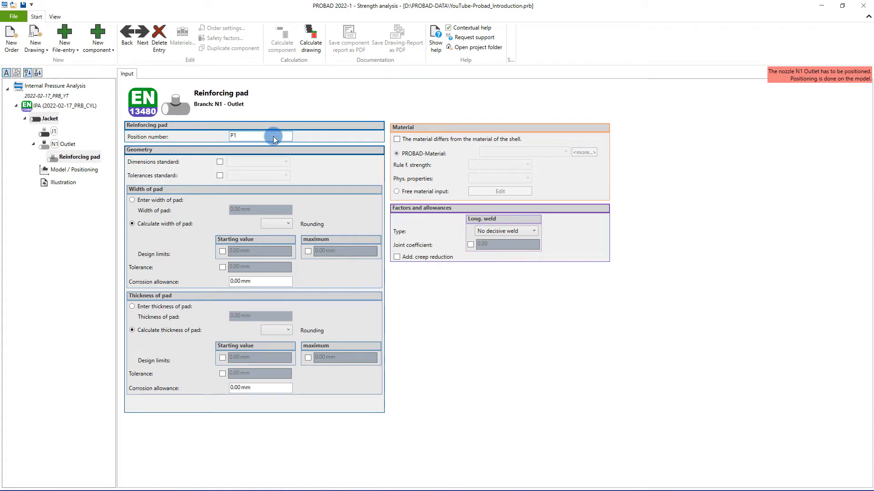
{"action": "left_click", "coordinate": [133, 201]}
{"action": "left_click", "coordinate": [232, 209]}
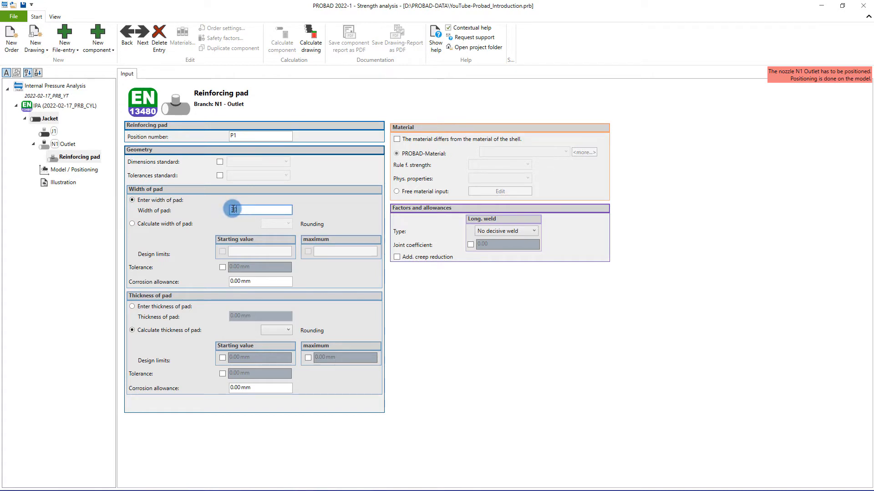
{"action": "type", "text": "30"}
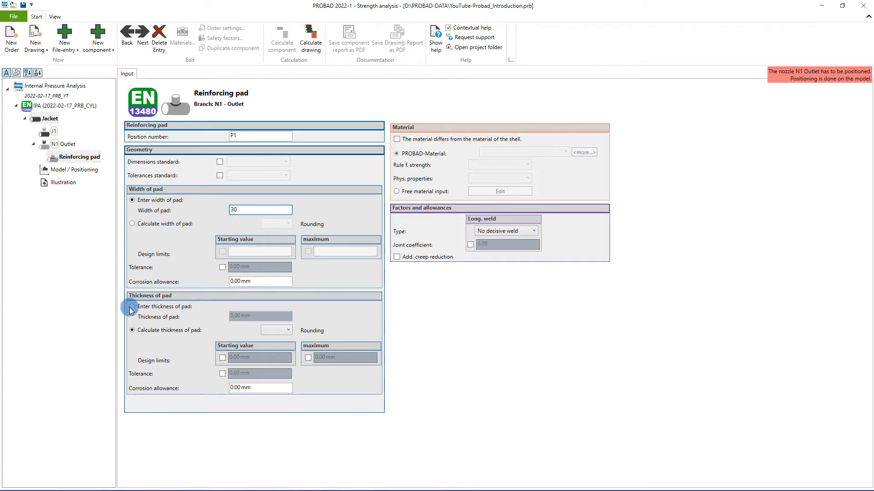
- Switch the reinforcing pad's thickness to an entered value and set it to 4.5 mm
{"action": "left_click", "coordinate": [132, 307]}
{"action": "left_click", "coordinate": [236, 319]}
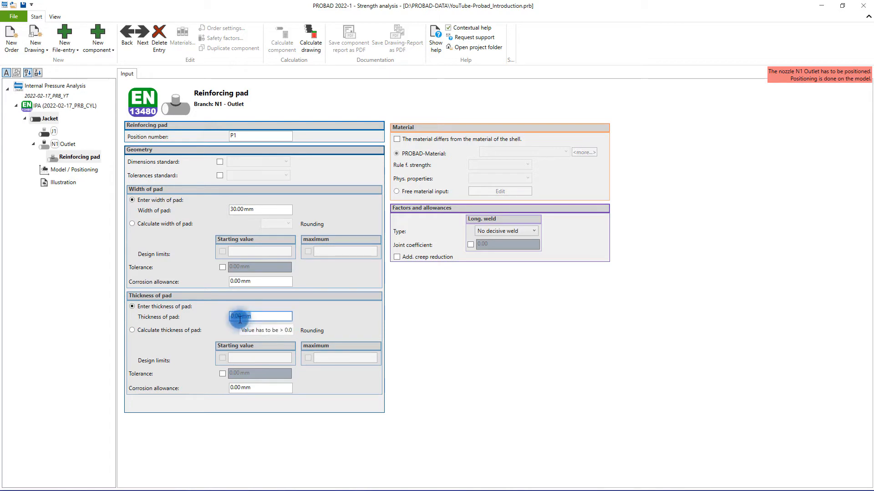
{"action": "left_click", "coordinate": [239, 319]}
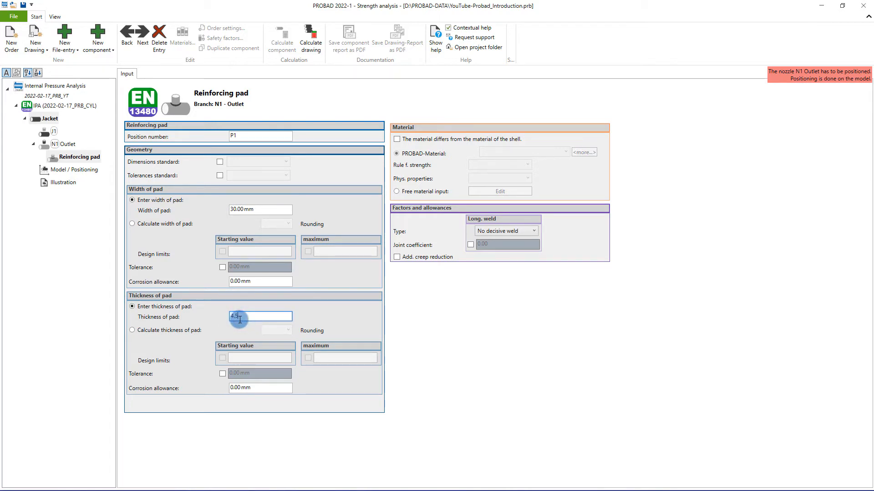
{"action": "left_click", "coordinate": [440, 153]}
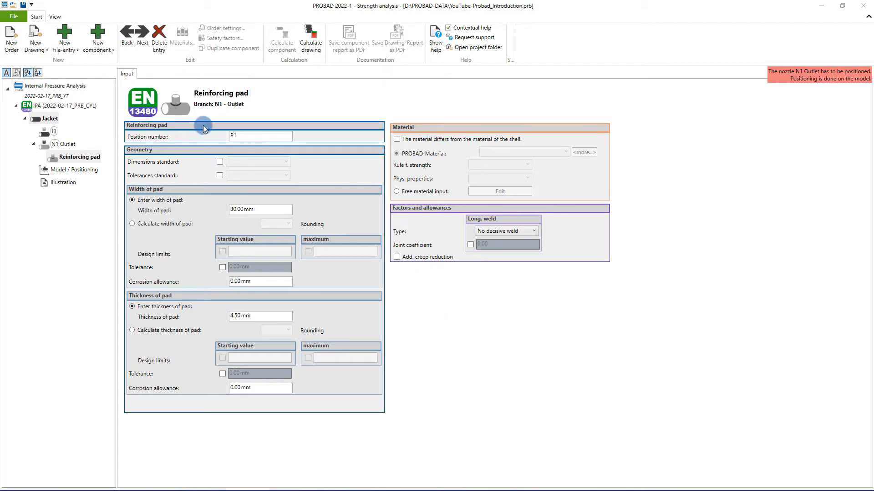
- Add another nozzle to cylindrical shell J1 with position number N2 and the designation Inlet
{"action": "left_click", "coordinate": [103, 53]}
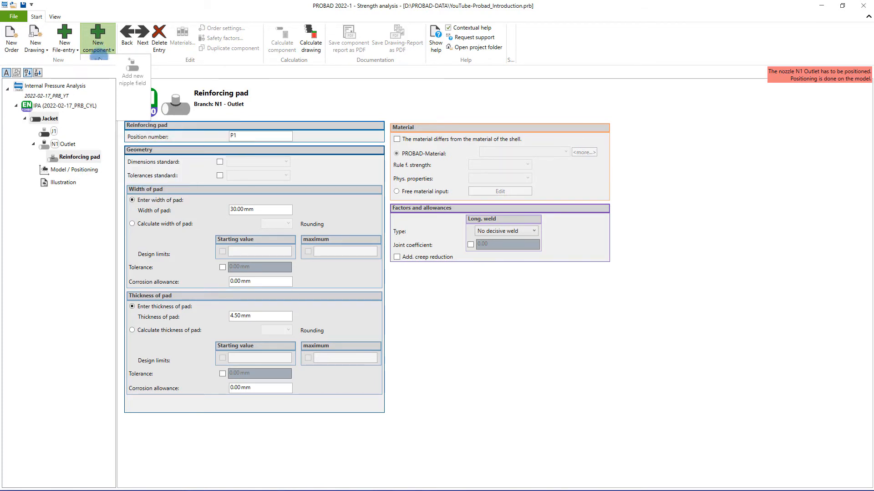
{"action": "left_click", "coordinate": [54, 133]}
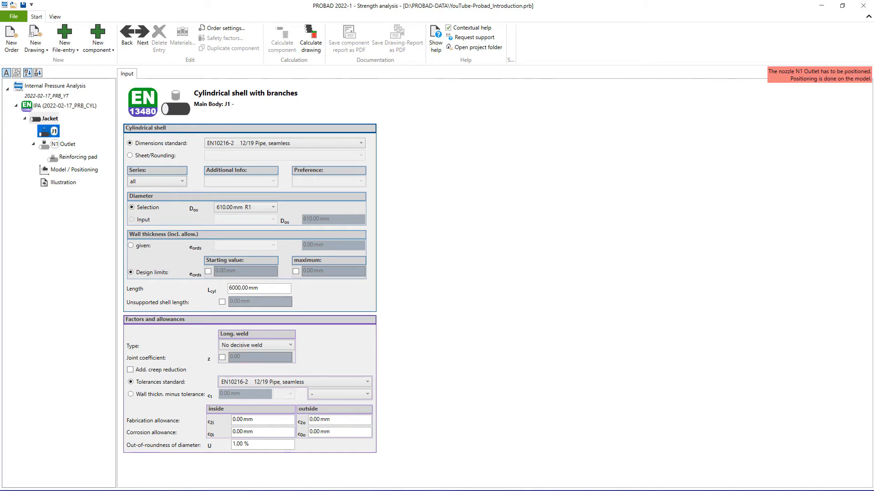
{"action": "left_click", "coordinate": [95, 53]}
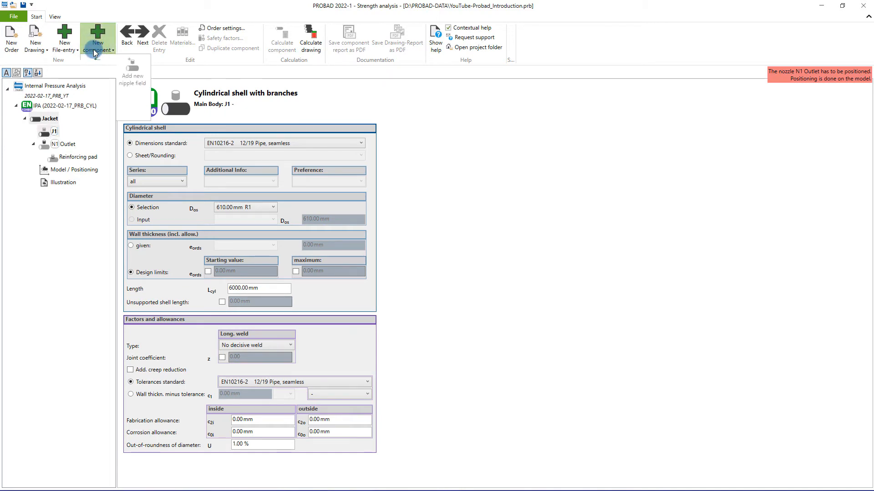
{"action": "left_click", "coordinate": [96, 34]}
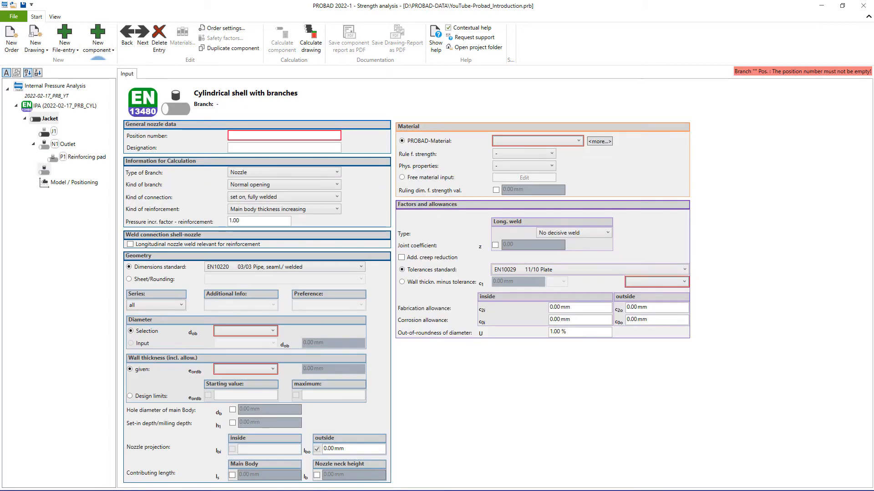
{"action": "left_click", "coordinate": [239, 135]}
{"action": "type", "text": "N2"}
{"action": "key", "text": "Tab"}
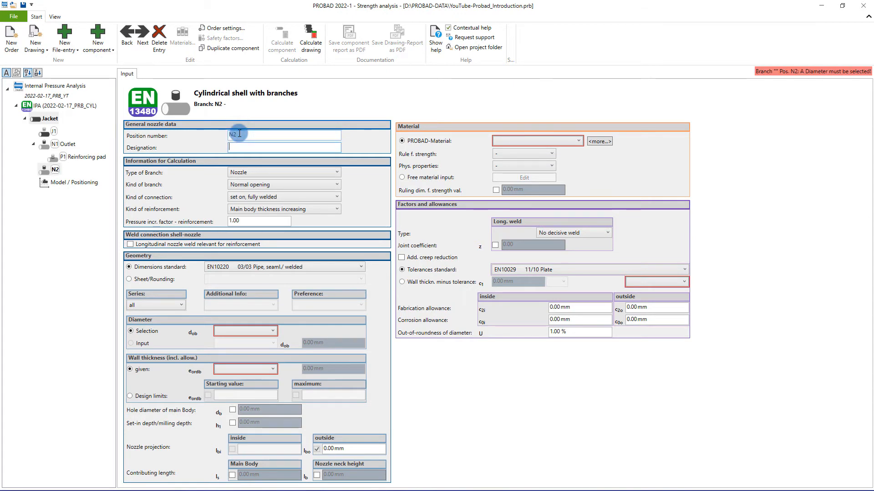
- Set nozzle N2's dimensions standard to EN10216-2 12/19 Pipe, seamless and select the diameter 355.60 mm R1
{"action": "left_click", "coordinate": [251, 333]}
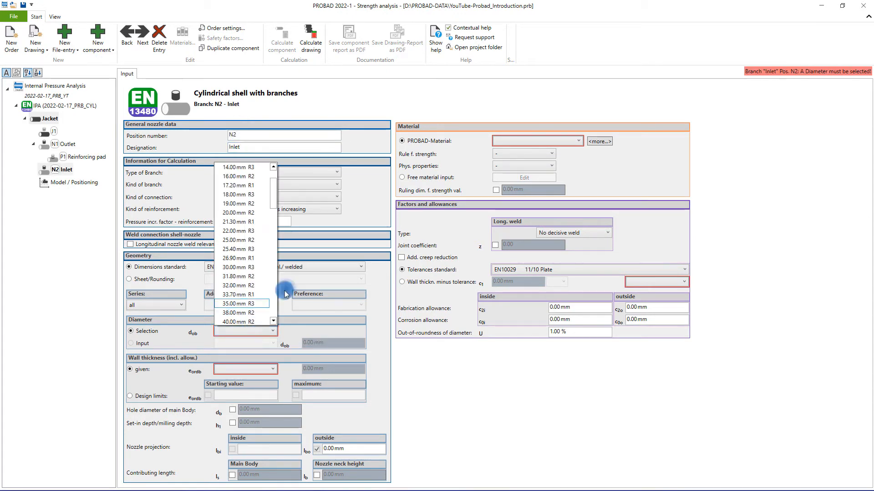
{"action": "left_click", "coordinate": [280, 267]}
{"action": "scroll", "coordinate": [271, 305], "scroll_direction": "up", "scroll_amount": 3}
{"action": "left_click", "coordinate": [246, 297]}
{"action": "left_click", "coordinate": [229, 329]}
{"action": "scroll", "coordinate": [232, 309], "scroll_direction": "down", "scroll_amount": 14}
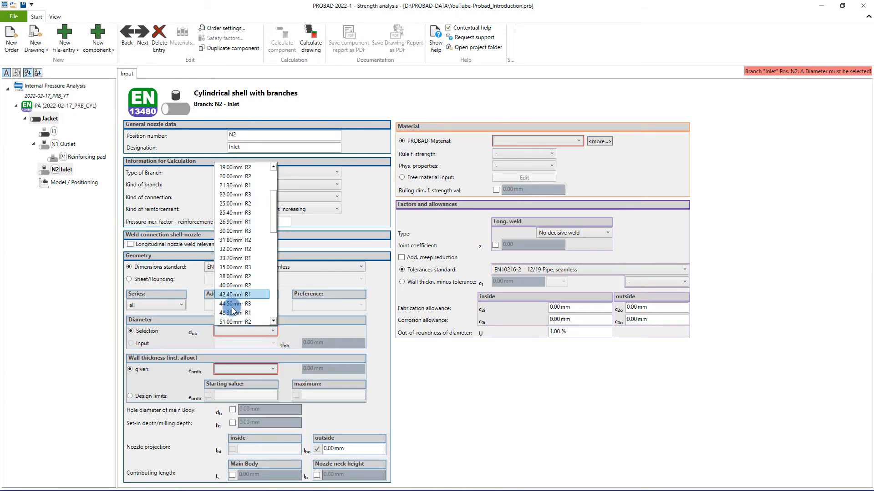
{"action": "left_click", "coordinate": [236, 248]}
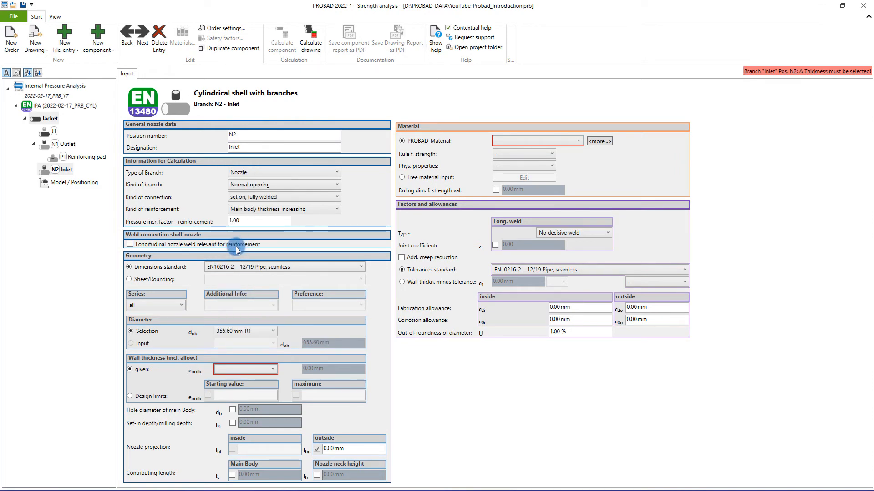
- Switch nozzle N2's wall thickness to design limits and set its outside projection to 150 mm
{"action": "left_click", "coordinate": [131, 396]}
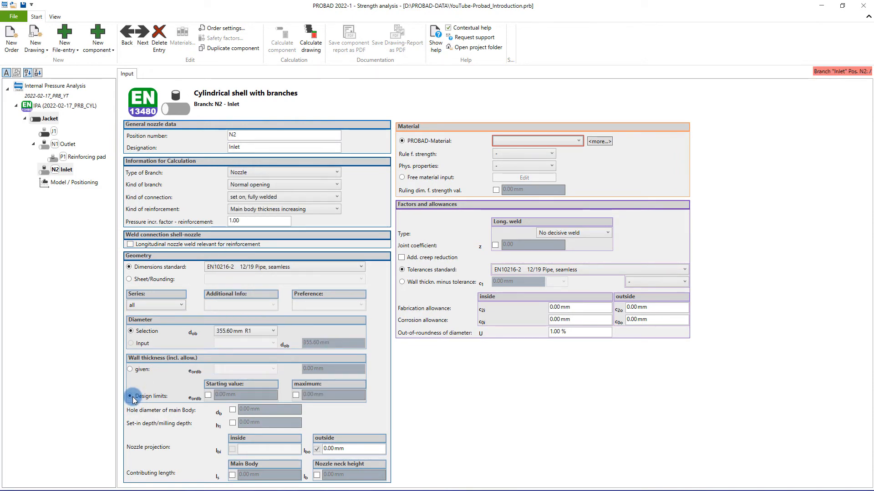
{"action": "left_click", "coordinate": [334, 449]}
{"action": "type", "text": "150"}
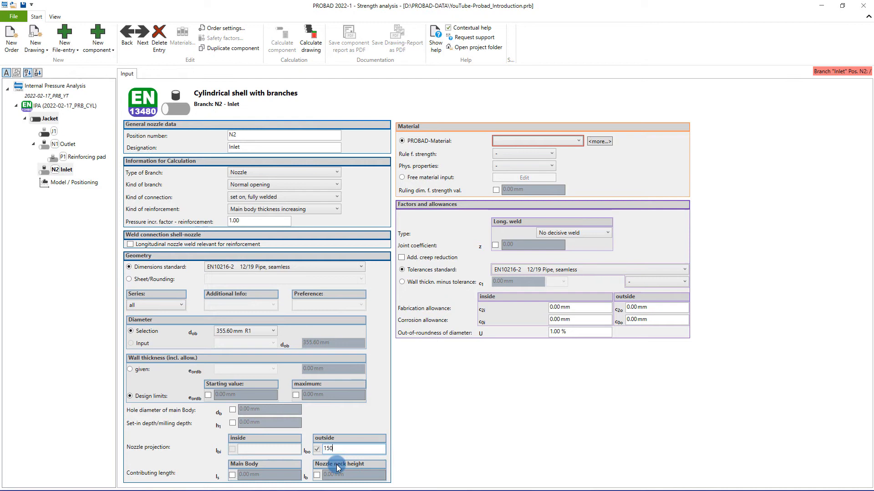
- Assign the material 1.0345 P235GH Tube / seamless to nozzle N2
{"action": "left_click", "coordinate": [537, 141]}
{"action": "left_click", "coordinate": [530, 147]}
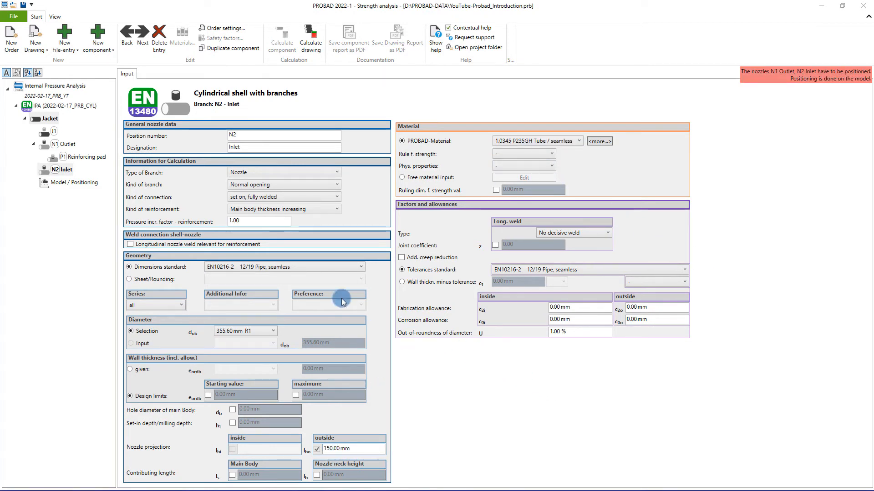
- Open the shell's model positioning and place nozzle N1 Outlet on the shell, described by absolute position
{"action": "left_click", "coordinate": [83, 186]}
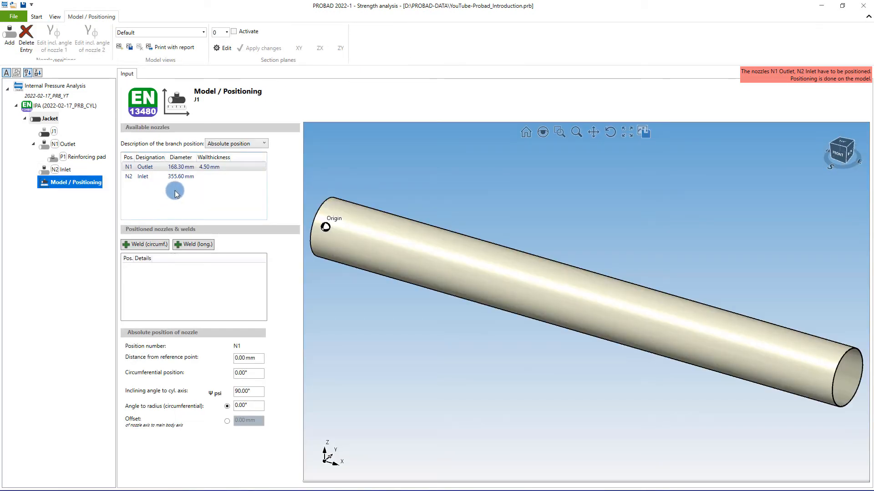
{"action": "left_click", "coordinate": [212, 144]}
{"action": "left_click", "coordinate": [214, 163]}
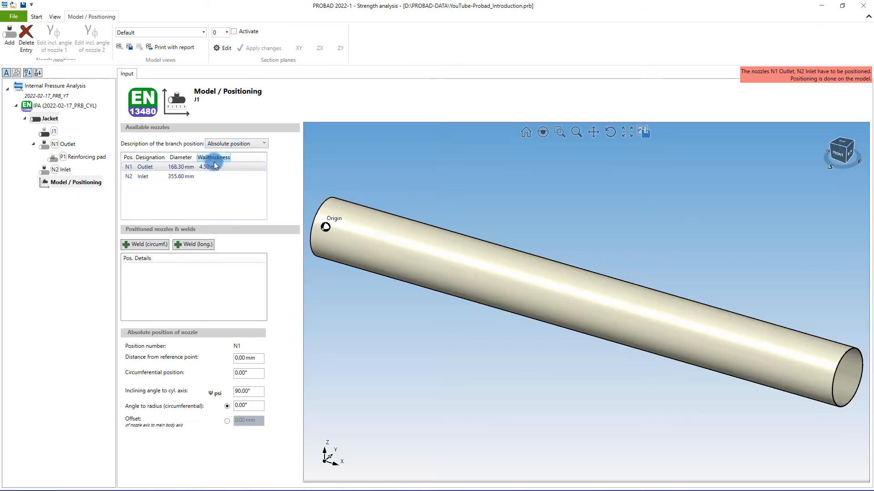
{"action": "left_click", "coordinate": [144, 168]}
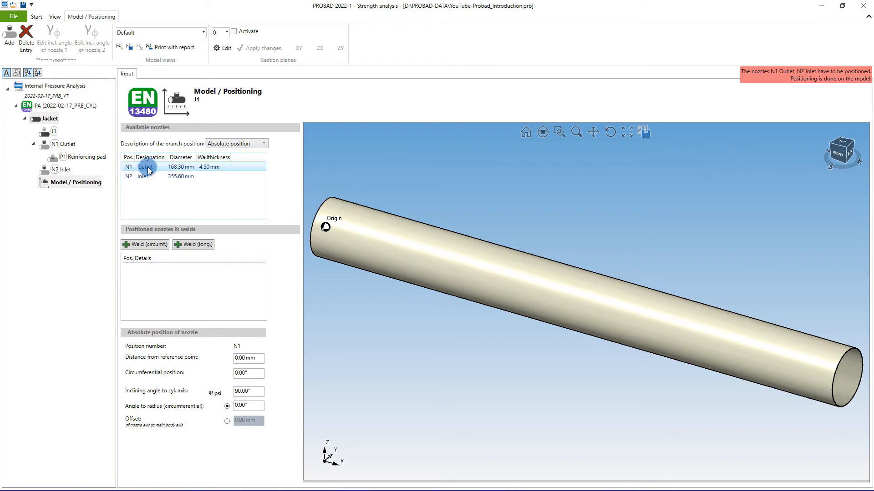
{"action": "double_click", "coordinate": [148, 171]}
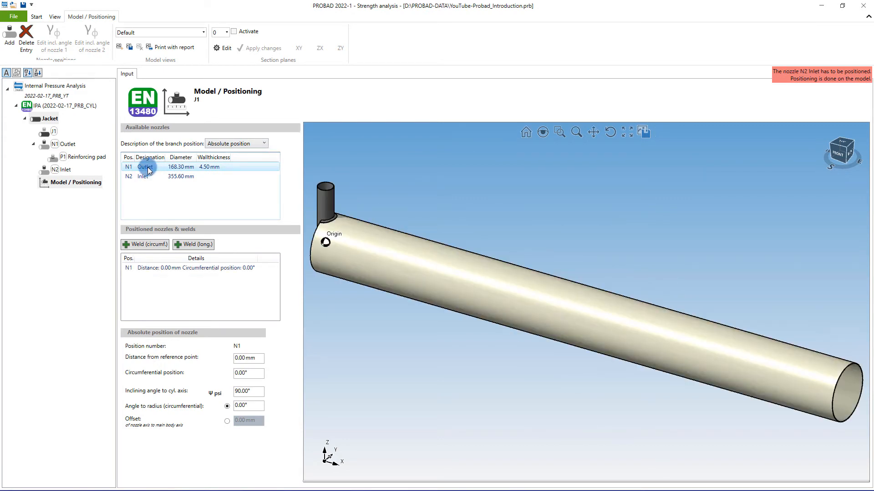
- Set the positioned nozzle N1's distance from the reference point to 1200 mm
{"action": "left_click", "coordinate": [157, 267]}
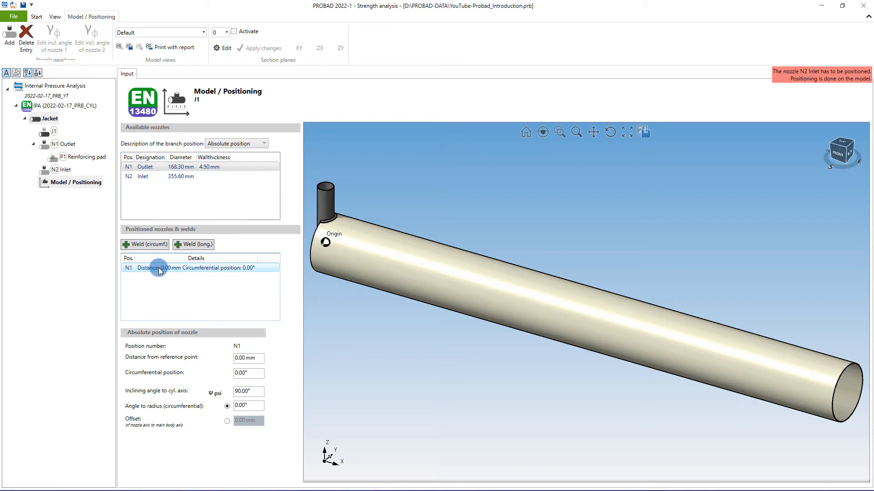
{"action": "left_click", "coordinate": [241, 358]}
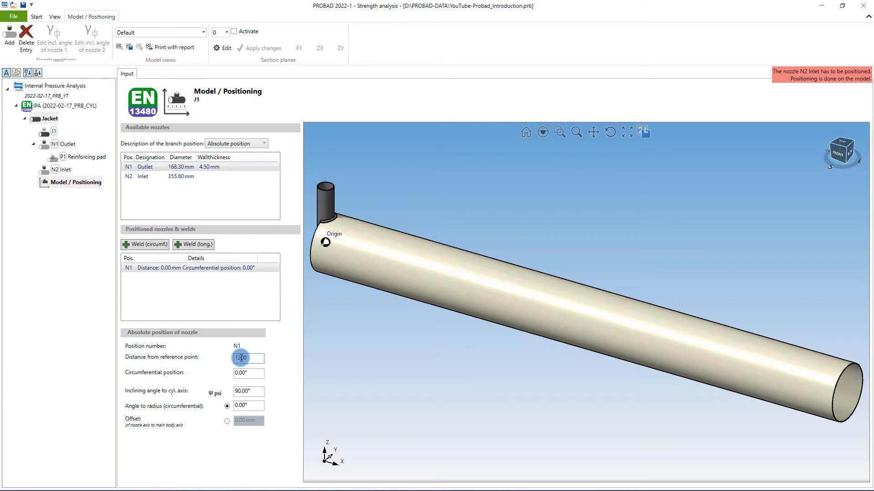
{"action": "left_click", "coordinate": [258, 374]}
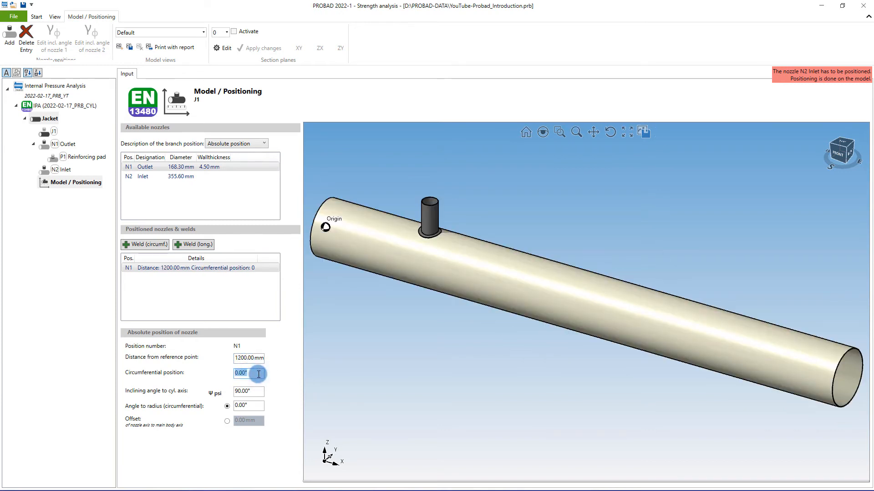
- Place nozzle N2 Inlet on the shell model and select its entry among the positioned nozzles
{"action": "left_click", "coordinate": [133, 179]}
{"action": "left_click", "coordinate": [132, 179]}
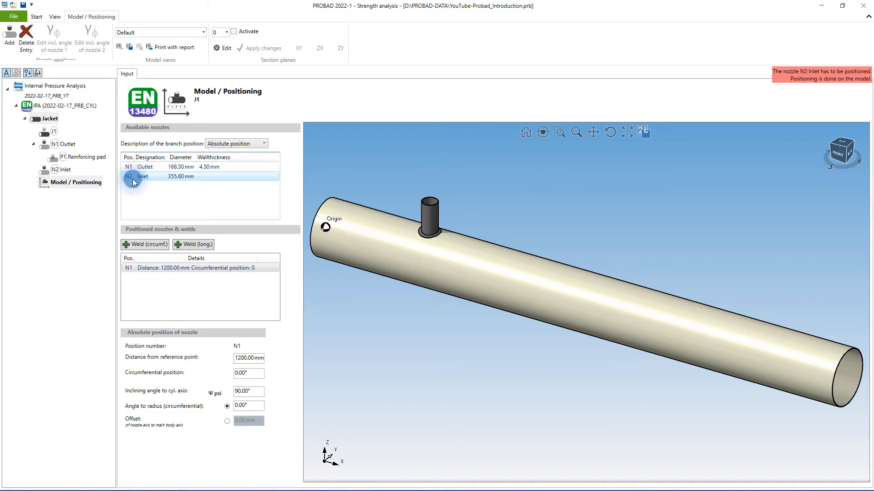
{"action": "right_click", "coordinate": [133, 179]}
{"action": "left_click", "coordinate": [141, 185]}
{"action": "left_click", "coordinate": [187, 277]}
- Set nozzle N2's distance from the reference point to 1200 mm and its circumferential position to 80°
{"action": "left_click", "coordinate": [237, 356]}
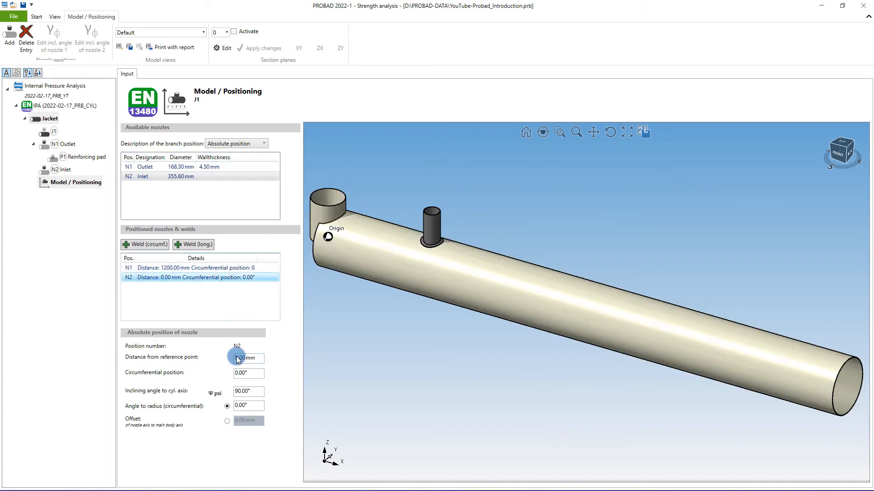
{"action": "type", "text": "1200"}
{"action": "key", "text": "Tab"}
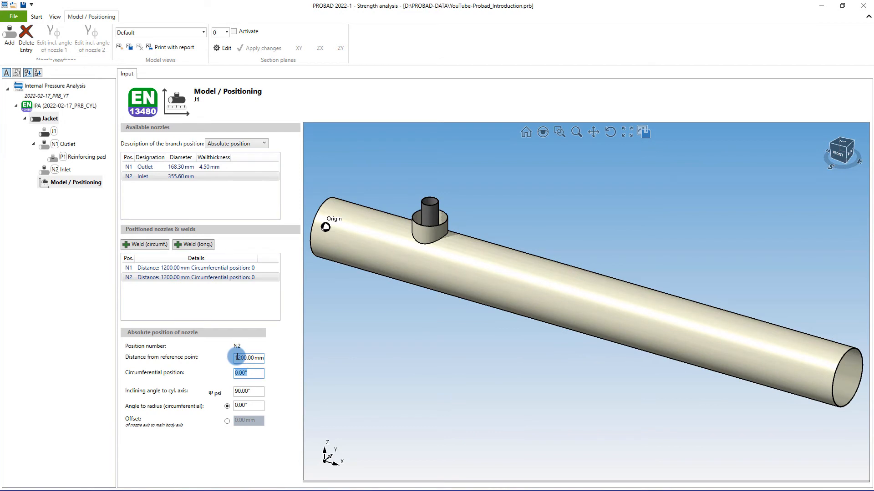
{"action": "type", "text": "80"}
{"action": "key", "text": "Tab"}
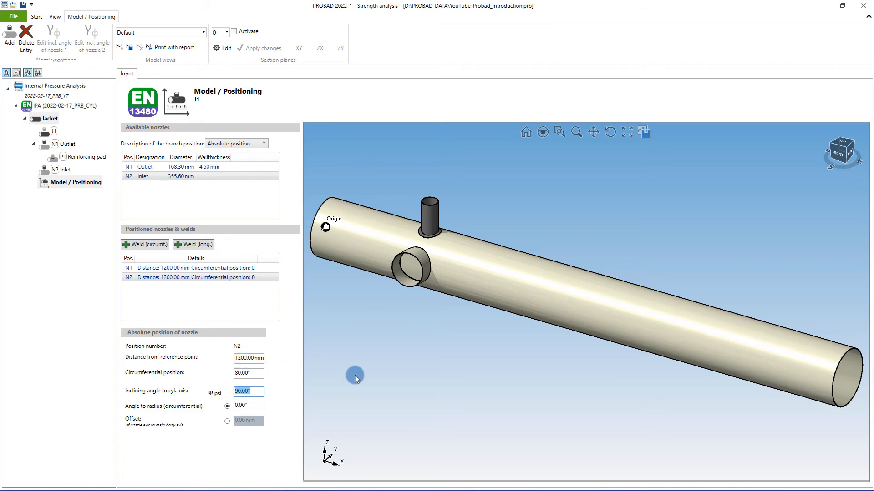
- Run the strength calculation for the shell with its two positioned nozzles
{"action": "left_click_drag", "start_coordinate": [610, 328], "coordinate": [570, 322]}
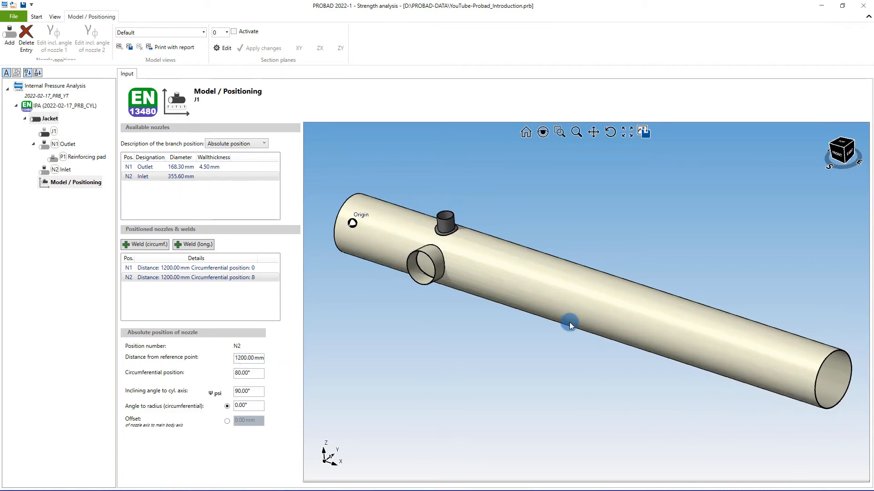
{"action": "scroll", "coordinate": [570, 323], "scroll_direction": "up", "scroll_amount": 3}
{"action": "scroll", "coordinate": [569, 322], "scroll_direction": "up", "scroll_amount": 2}
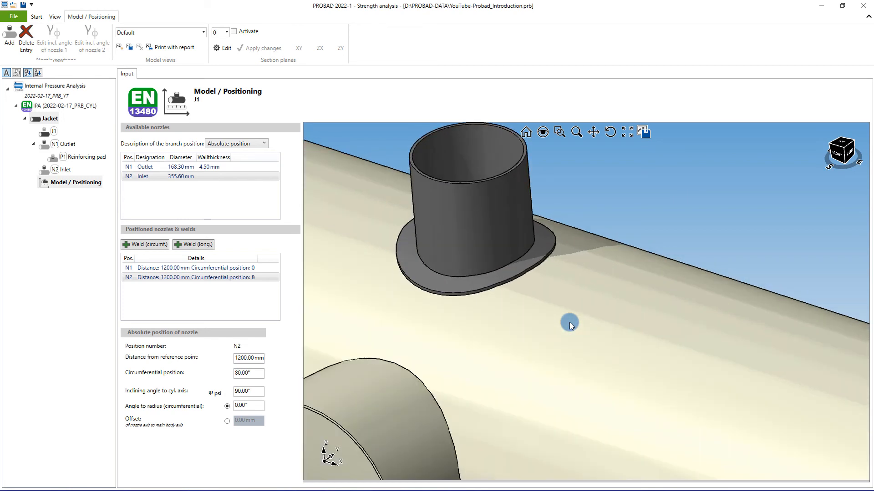
{"action": "left_click", "coordinate": [38, 18]}
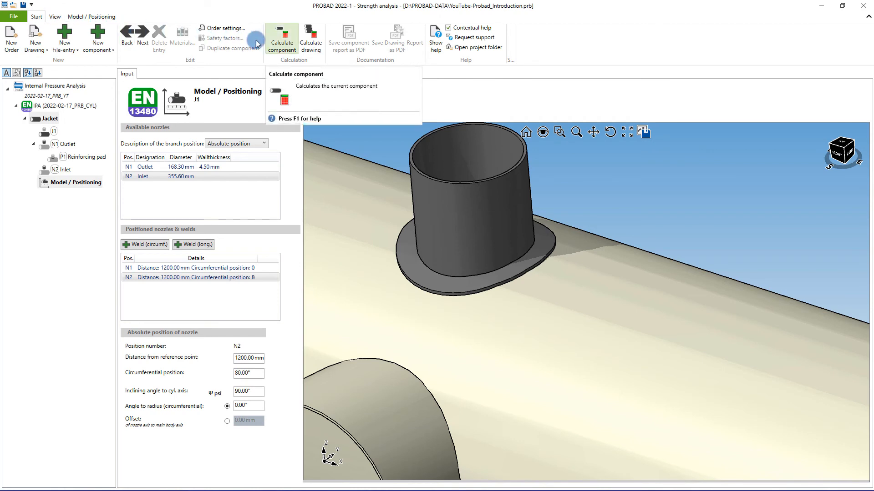
{"action": "left_click", "coordinate": [305, 48]}
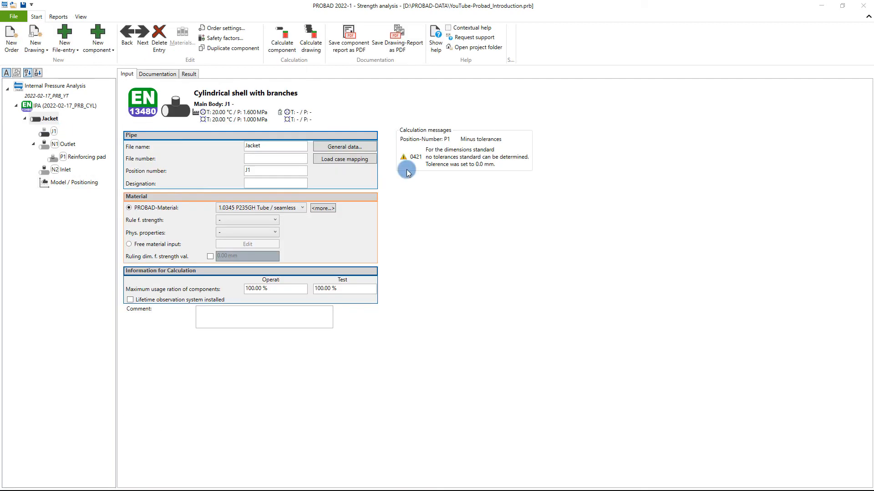
- Examine the Jacket's calculation results, from the Operation load case's utilization through to the interaction of branches
{"action": "left_click", "coordinate": [196, 80]}
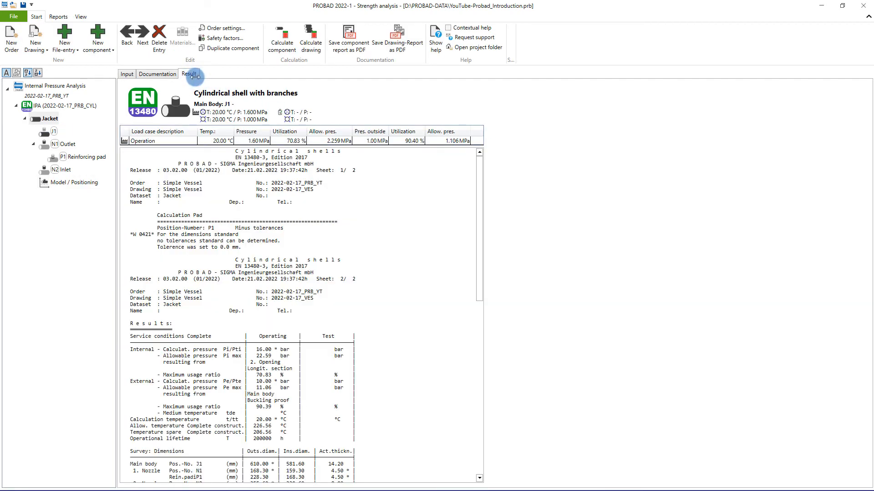
{"action": "left_click", "coordinate": [294, 141]}
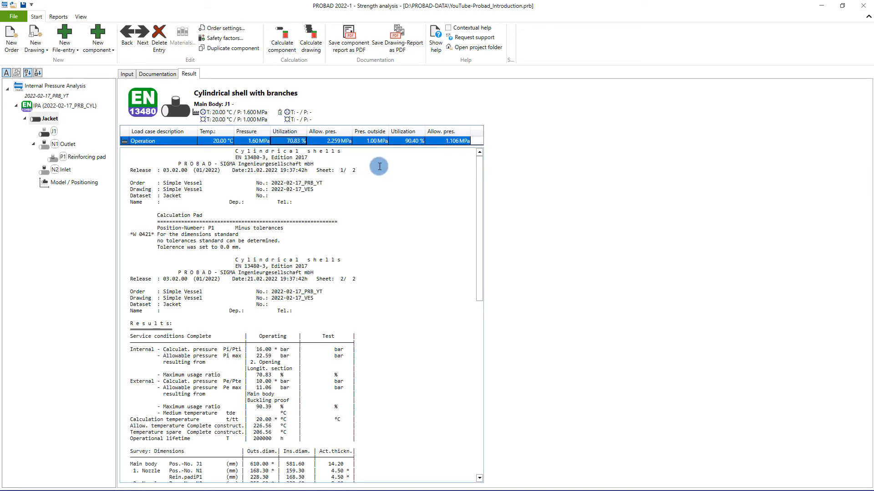
{"action": "left_click_drag", "start_coordinate": [479, 168], "coordinate": [479, 356]}
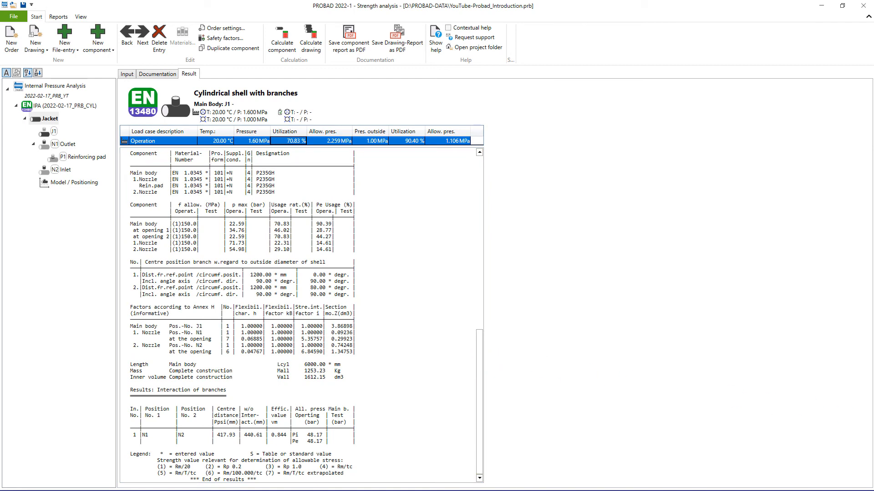
- Review the Jacket's calculation documentation, including the maximum usage ratios, in long output and in short output
{"action": "left_click", "coordinate": [164, 76]}
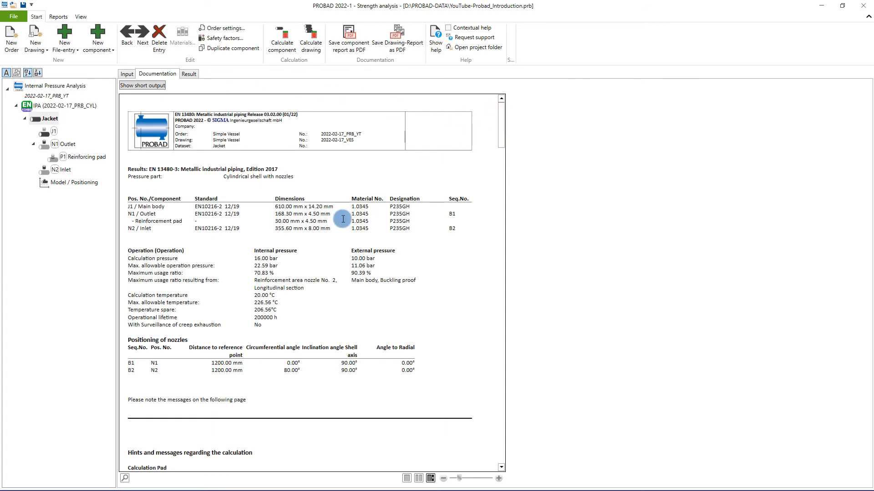
{"action": "left_click_drag", "start_coordinate": [256, 273], "coordinate": [275, 274]}
{"action": "left_click_drag", "start_coordinate": [346, 273], "coordinate": [358, 275]}
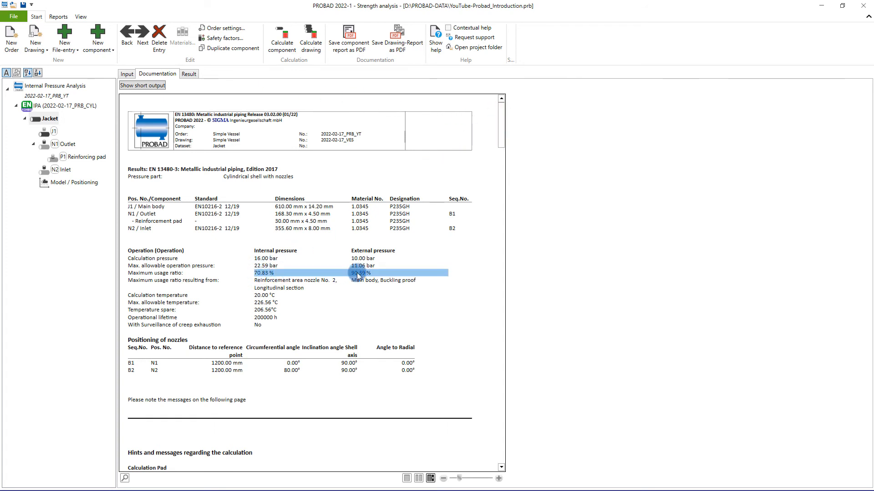
{"action": "left_click", "coordinate": [464, 180]}
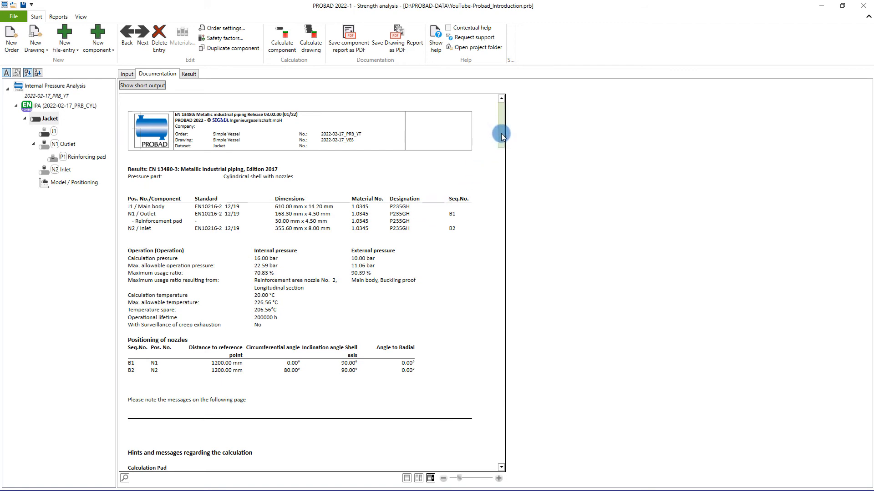
{"action": "left_click_drag", "start_coordinate": [501, 133], "coordinate": [503, 456]}
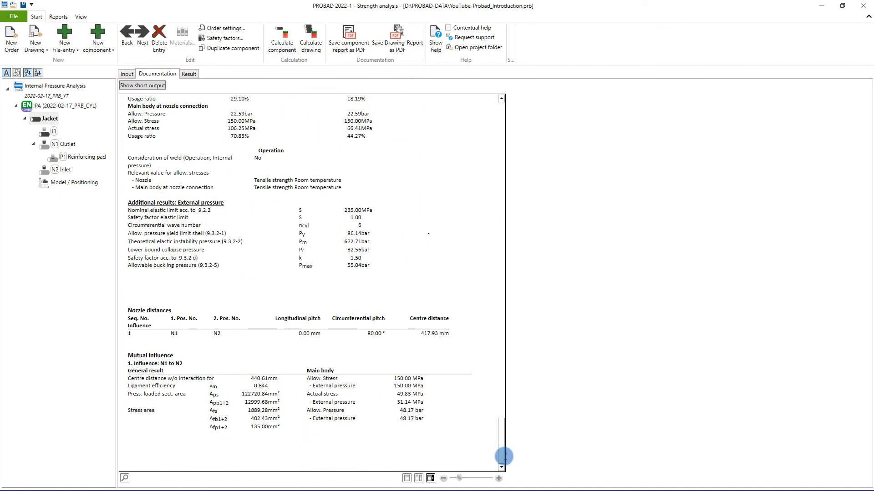
{"action": "left_click", "coordinate": [143, 86]}
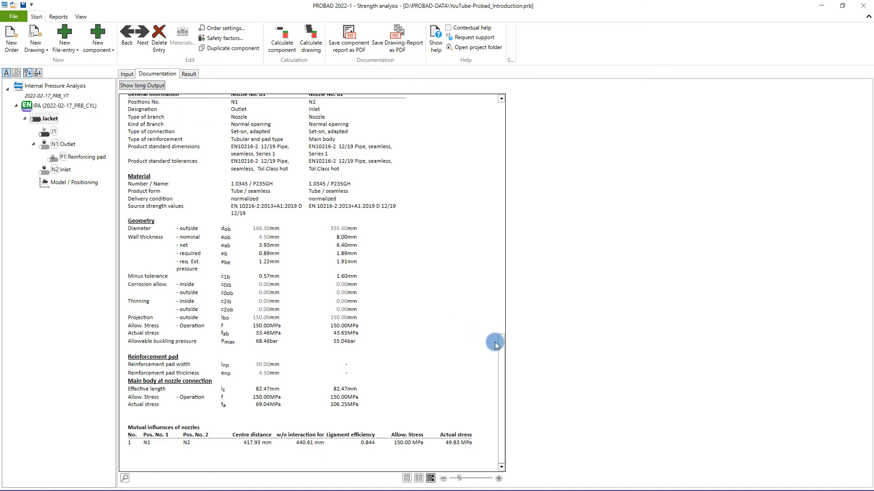
{"action": "left_click_drag", "start_coordinate": [499, 342], "coordinate": [509, 83]}
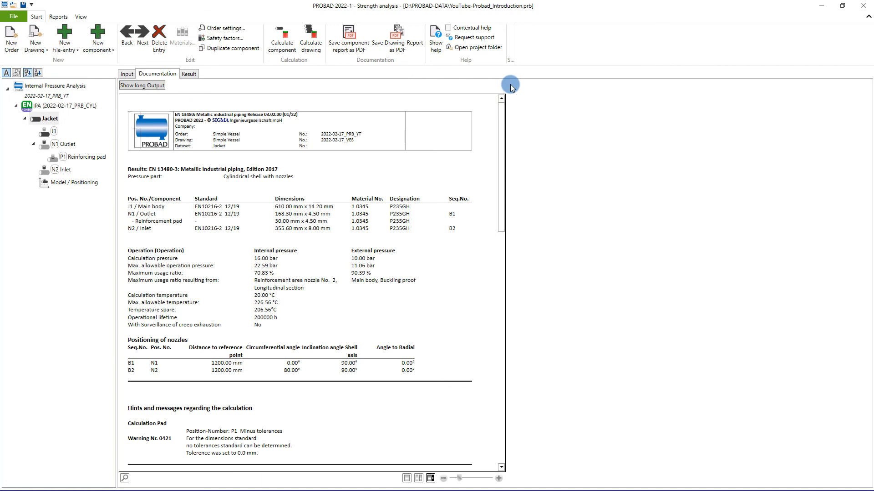
- Save the drawing report as PDF with Jacket's Default view included, overwriting Simple Vessel - Pipe - Jacketpdf.pdf in PROBAD-DATA
{"action": "left_click", "coordinate": [390, 45]}
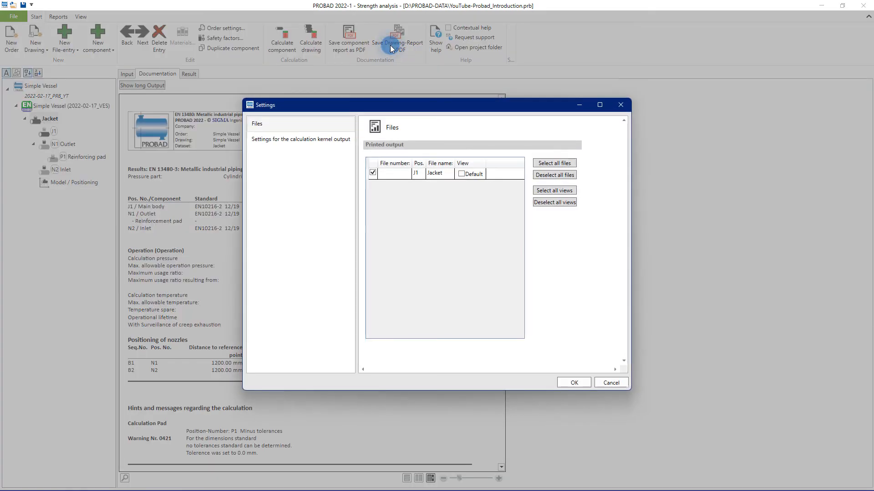
{"action": "left_click", "coordinate": [464, 173]}
{"action": "left_click", "coordinate": [567, 384]}
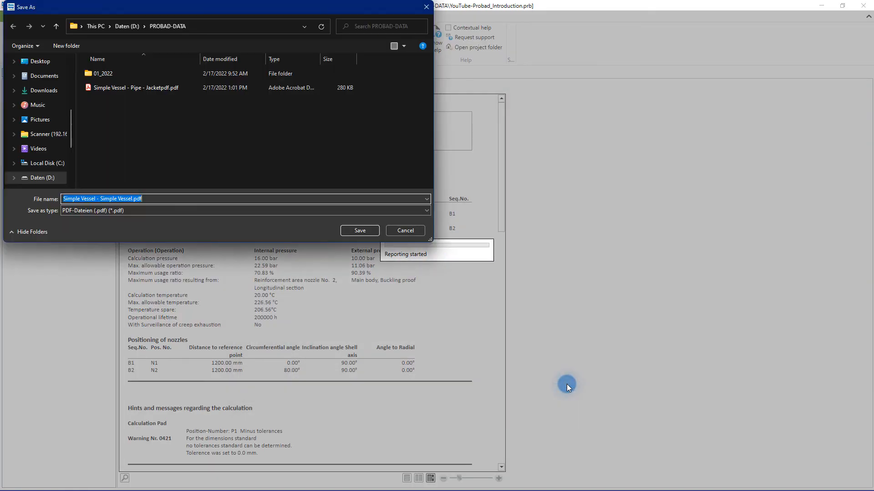
{"action": "left_click", "coordinate": [165, 87]}
{"action": "left_click", "coordinate": [359, 230]}
{"action": "left_click", "coordinate": [468, 282]}
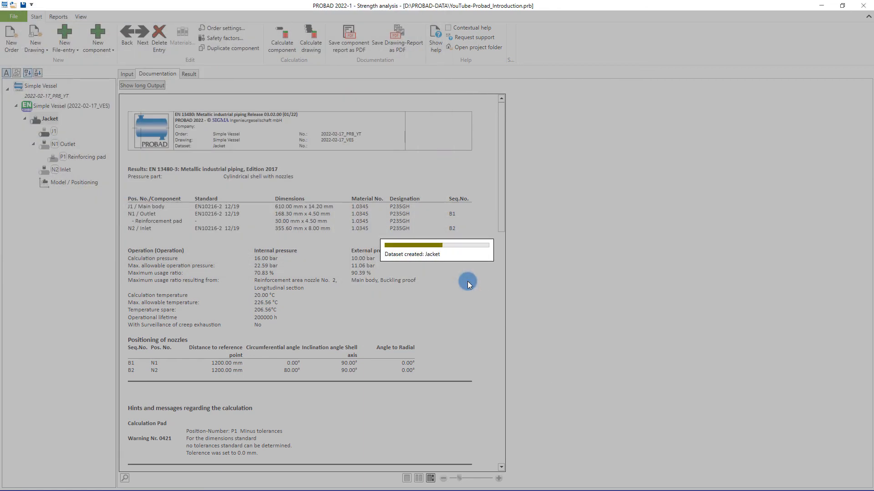